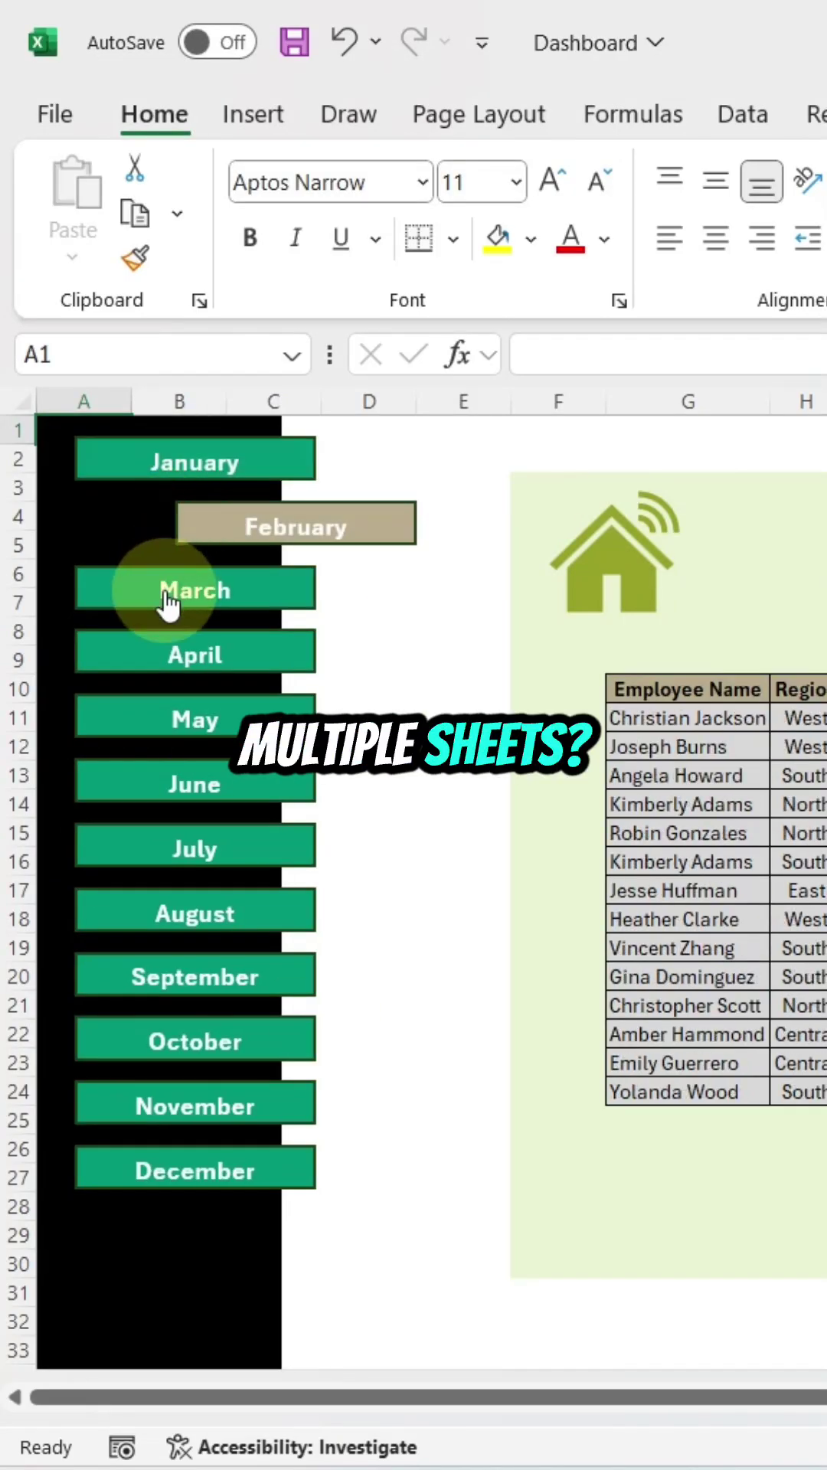
Preview the finished dashboard by jumping between month sheets such as JULY and SEPTEMBER
left_click(166, 603)
left_click(171, 651)
left_click(171, 723)
left_click(168, 790)
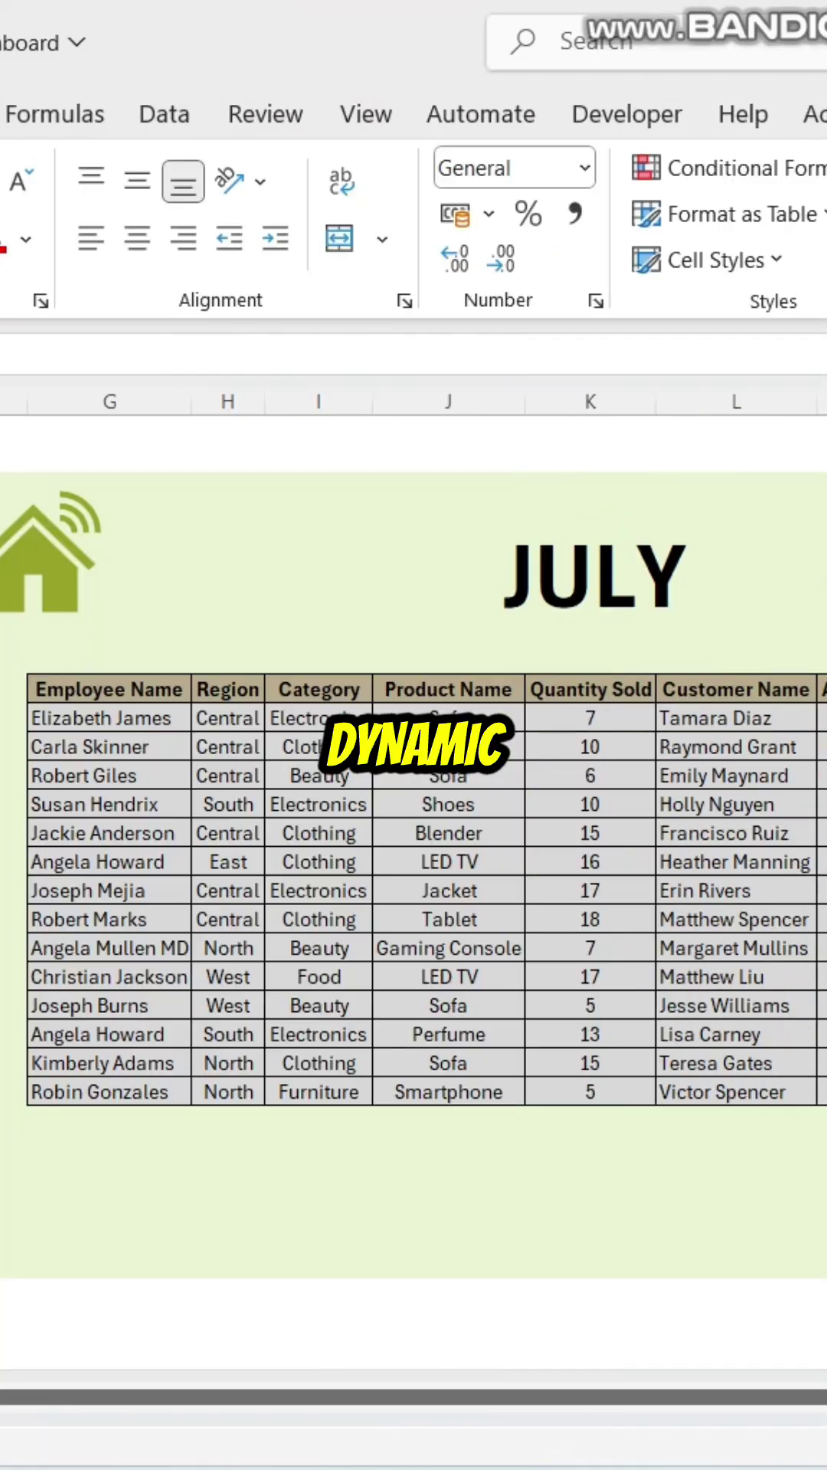
left_click(167, 1042)
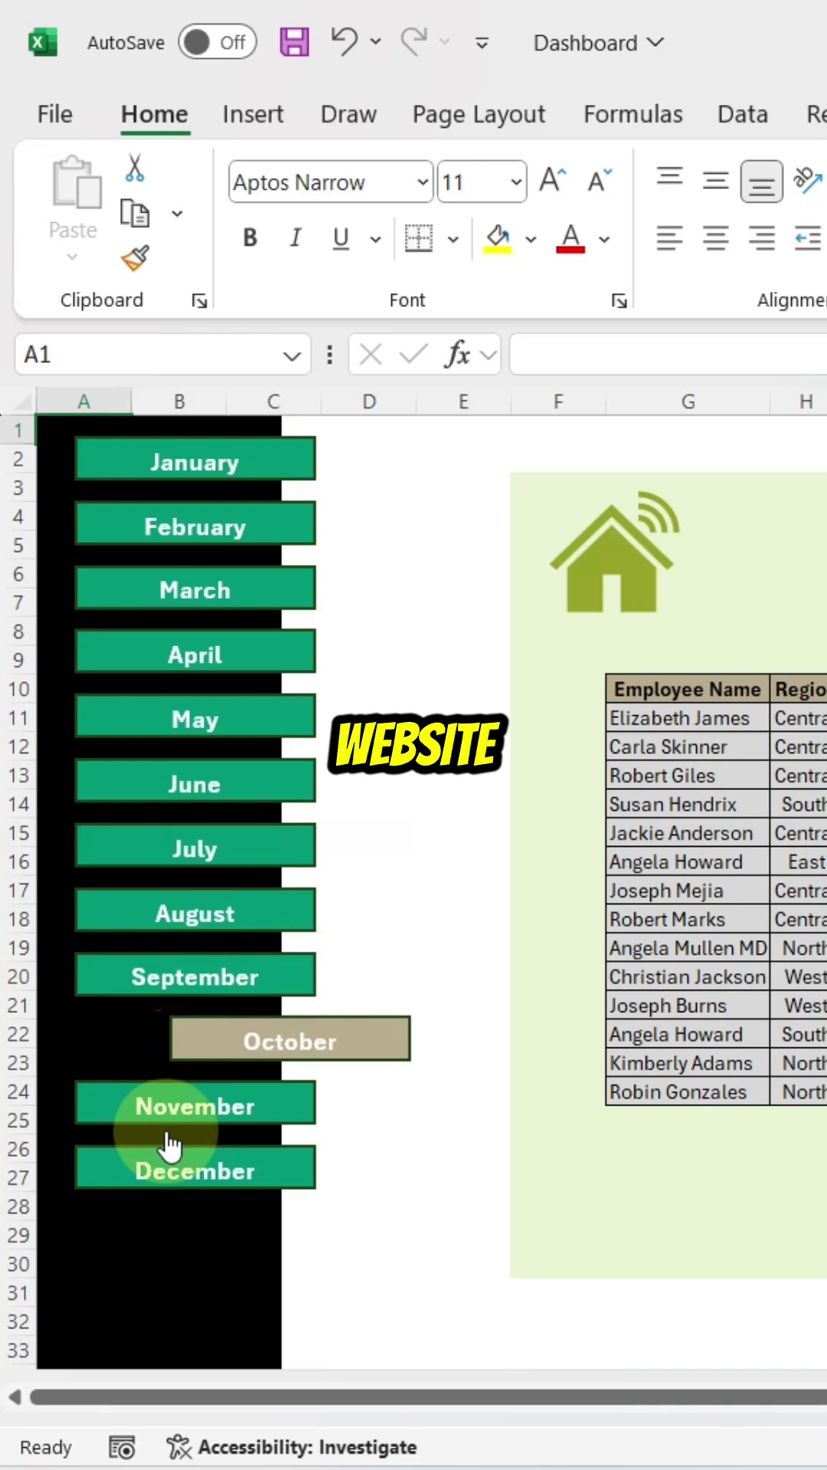
left_click(161, 1105)
left_click(150, 1170)
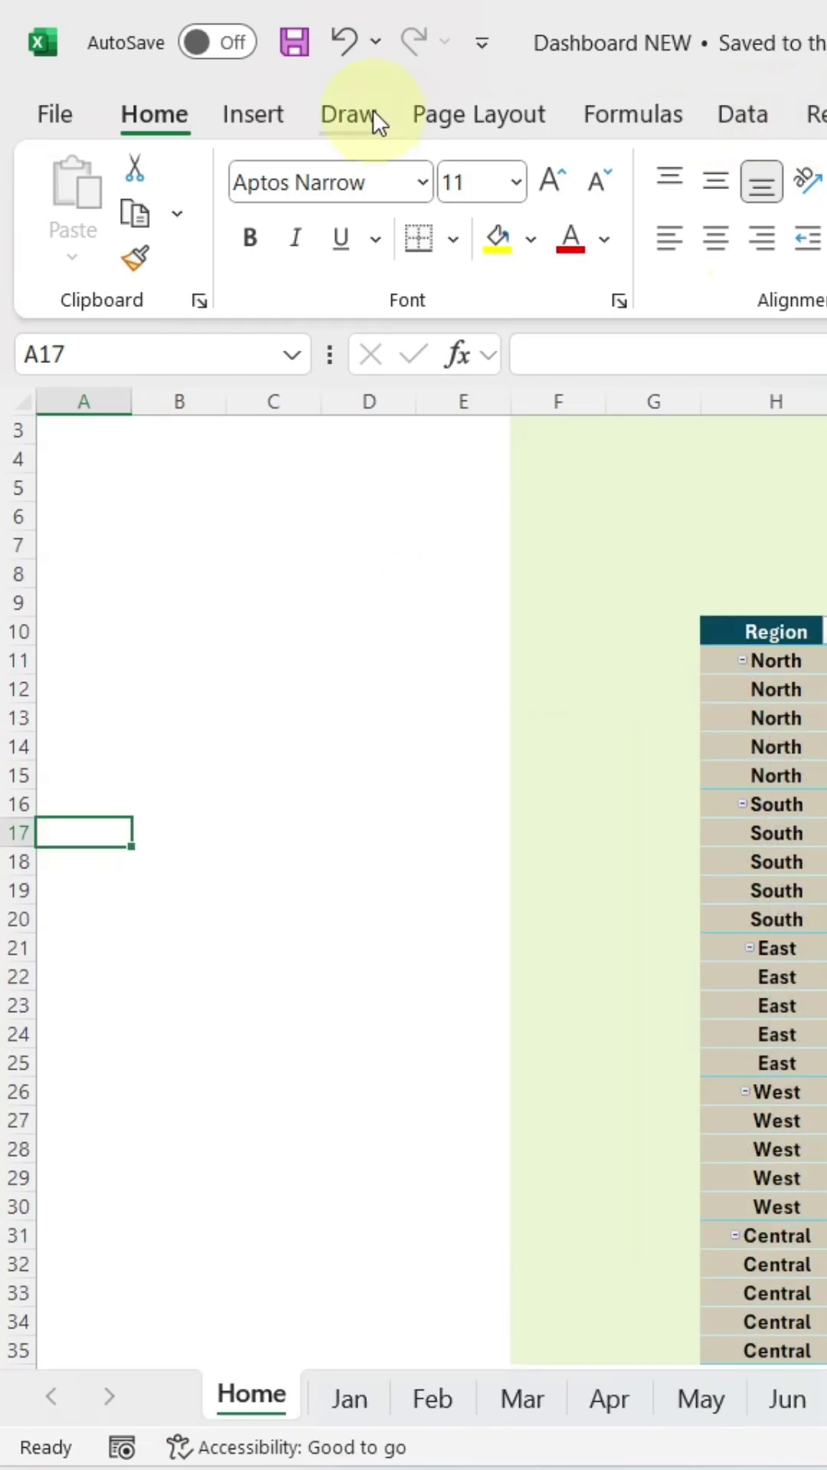
Draw a tall black rectangle bar down columns A to C
left_click(242, 112)
left_click(606, 216)
left_click(647, 308)
scroll(47, 434, "up", 1)
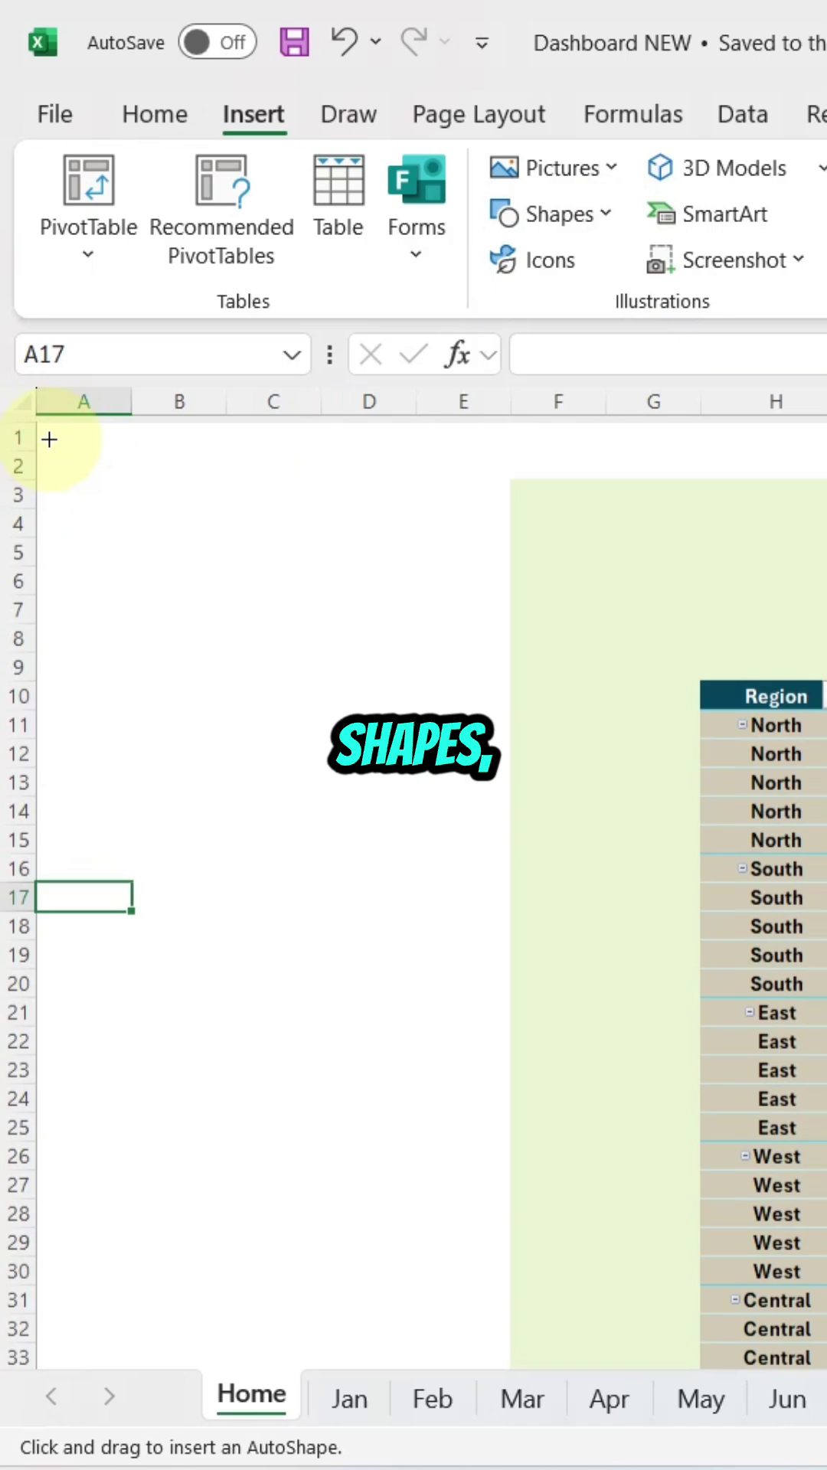
mouse_move(38, 416)
left_mouse_down()
mouse_move(281, 1406)
mouse_move(296, 1406)
left_mouse_up()
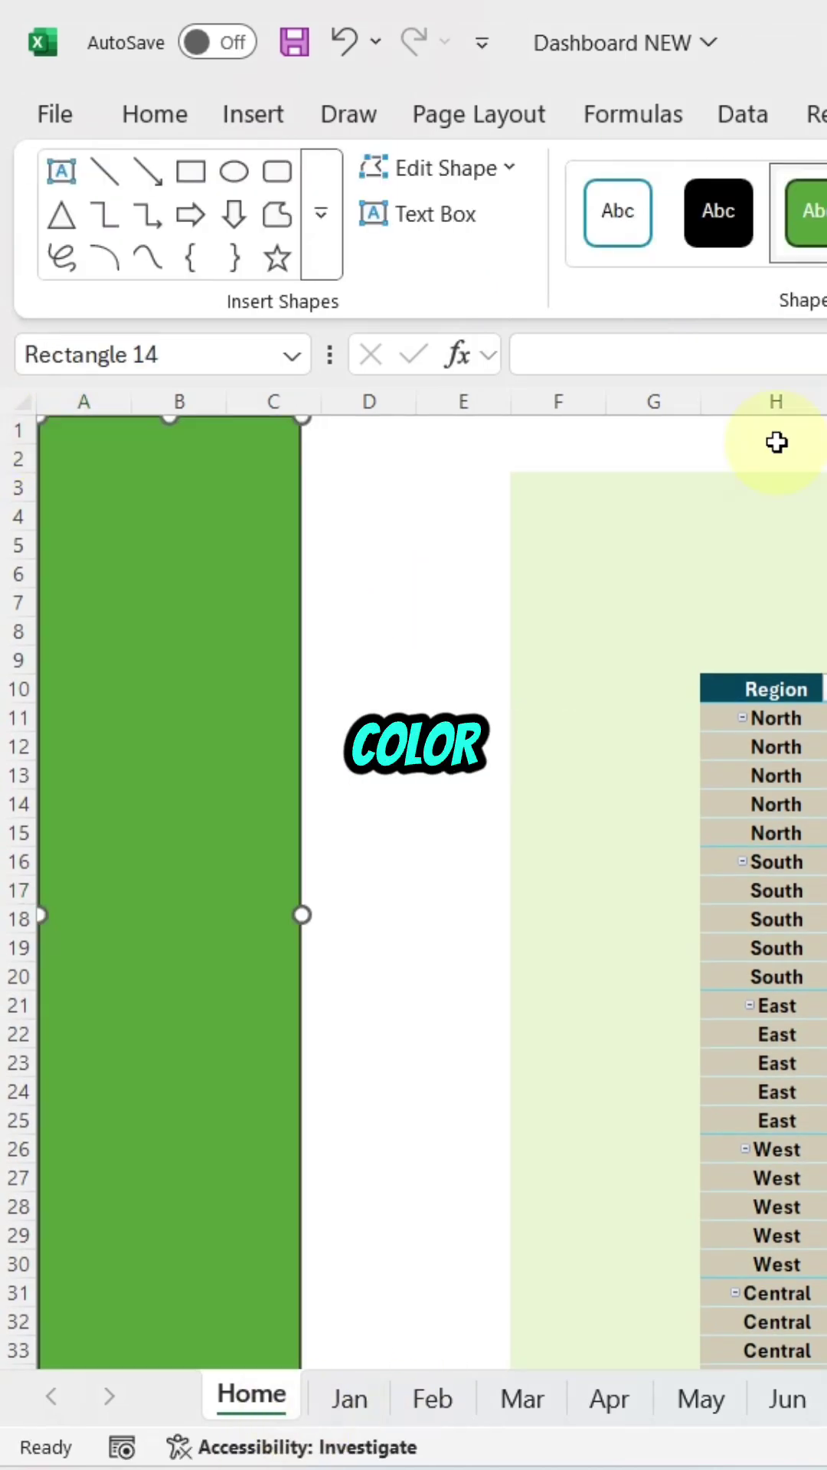
left_click(718, 212)
Draw a small green button rectangle over B2:D3 for the JANUARY label
left_click(254, 115)
left_click(548, 211)
left_click(633, 306)
left_click_drag(122, 452, 361, 501)
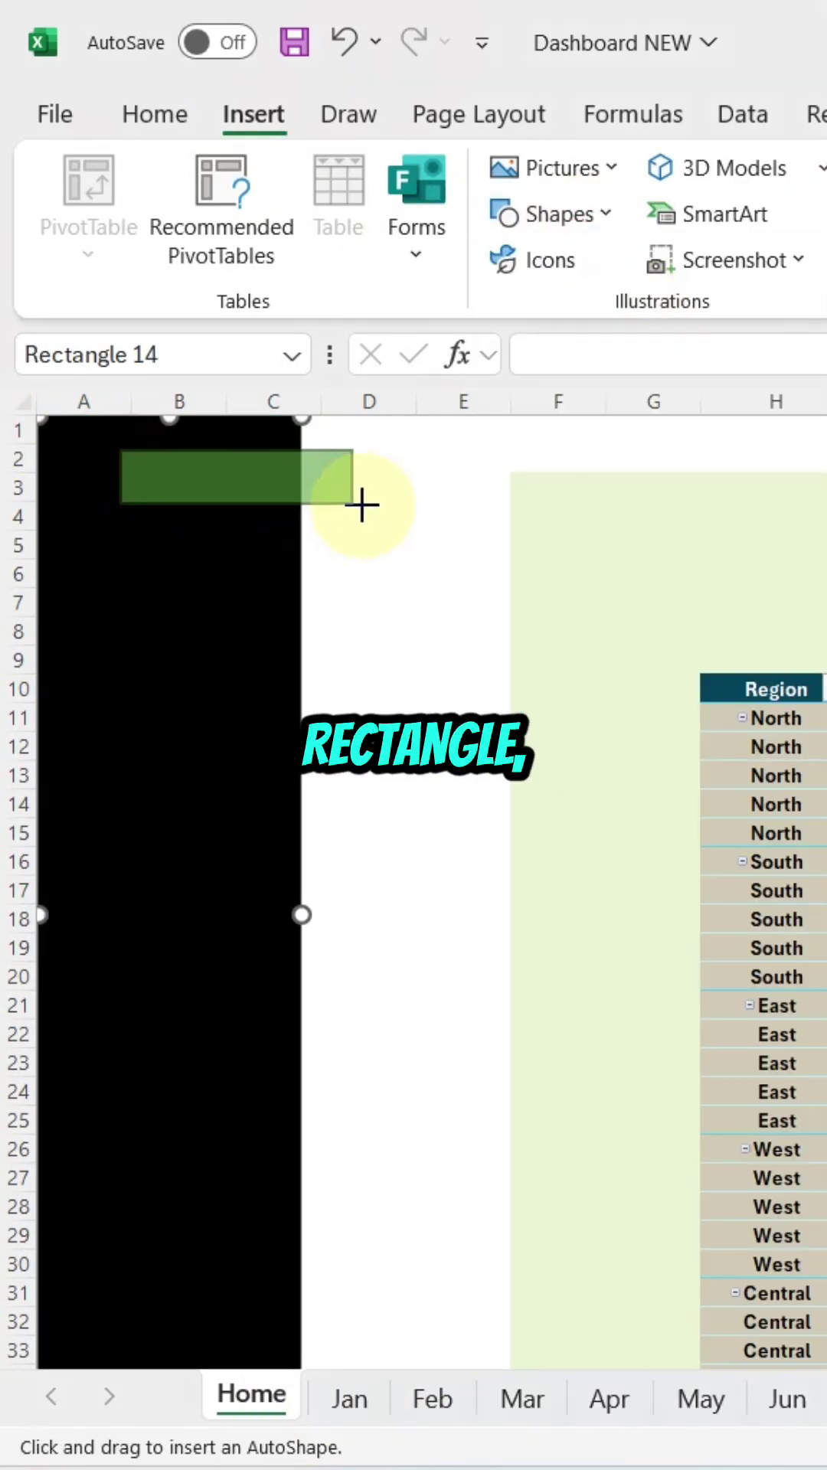
type("JANUARY")
Make the JANUARY label bold, larger and centered
left_click(153, 114)
left_click(250, 238)
left_click(368, 631)
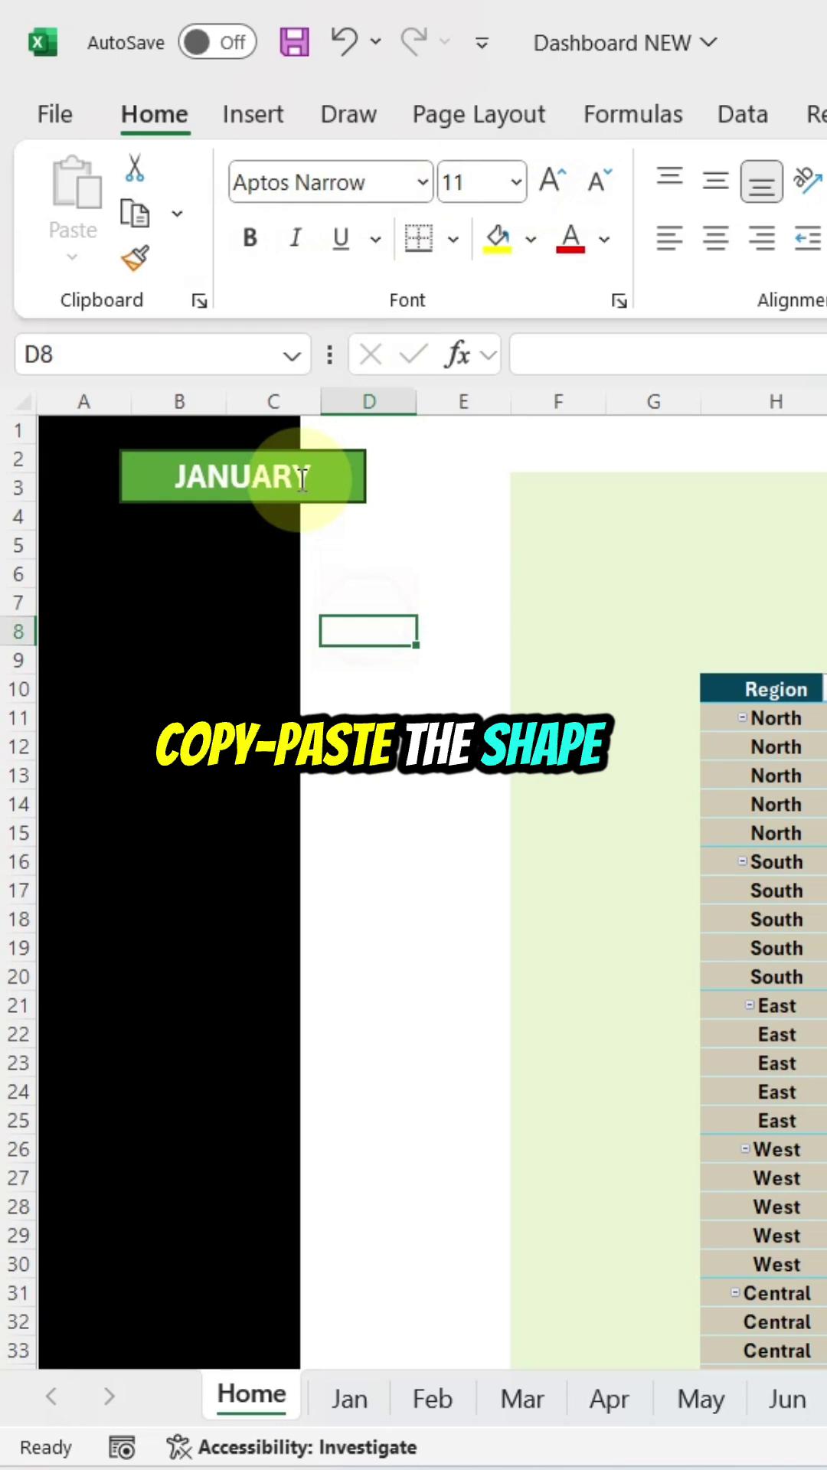
left_click(242, 475)
Duplicate the JANUARY button and relabel the copies through DECEMBER
key("ctrl+c")
key("ctrl+v")
key("ctrl+v")
key("ctrl+v")
key("ctrl+v")
double_click(233, 531)
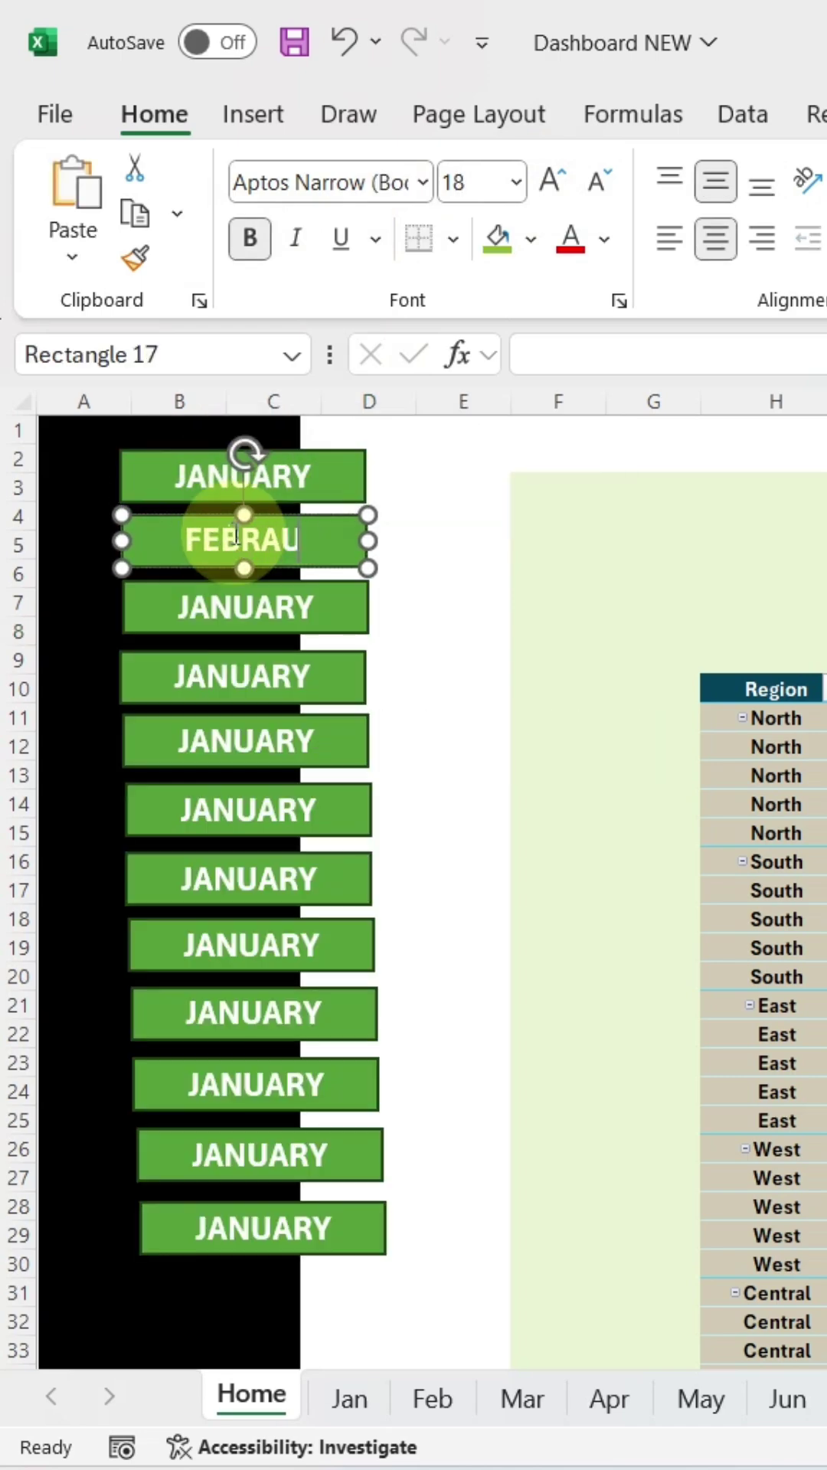
type("FEBRUARY")
double_click(235, 1229)
type("DECEMBER")
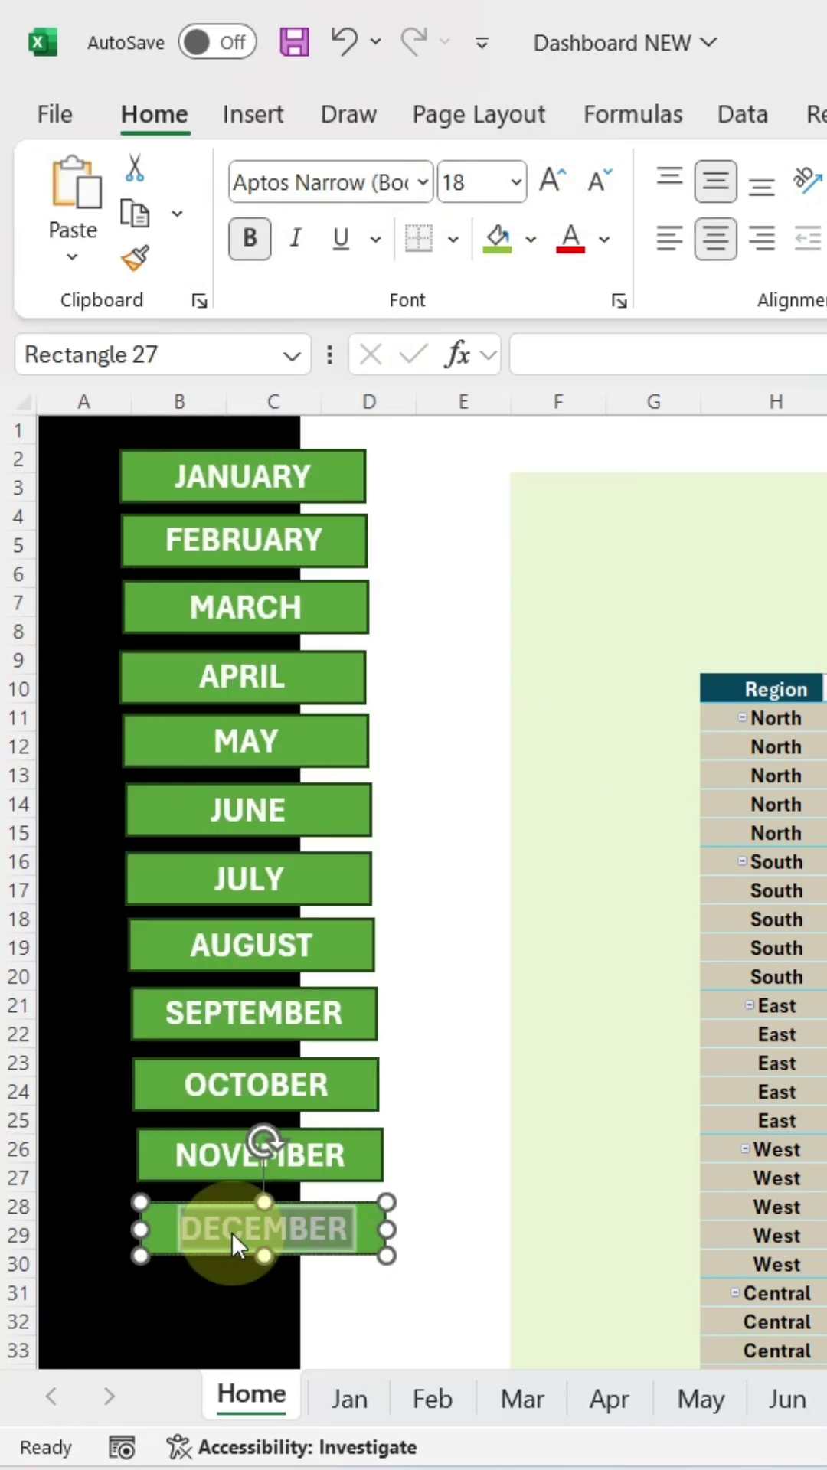
left_click(506, 1040)
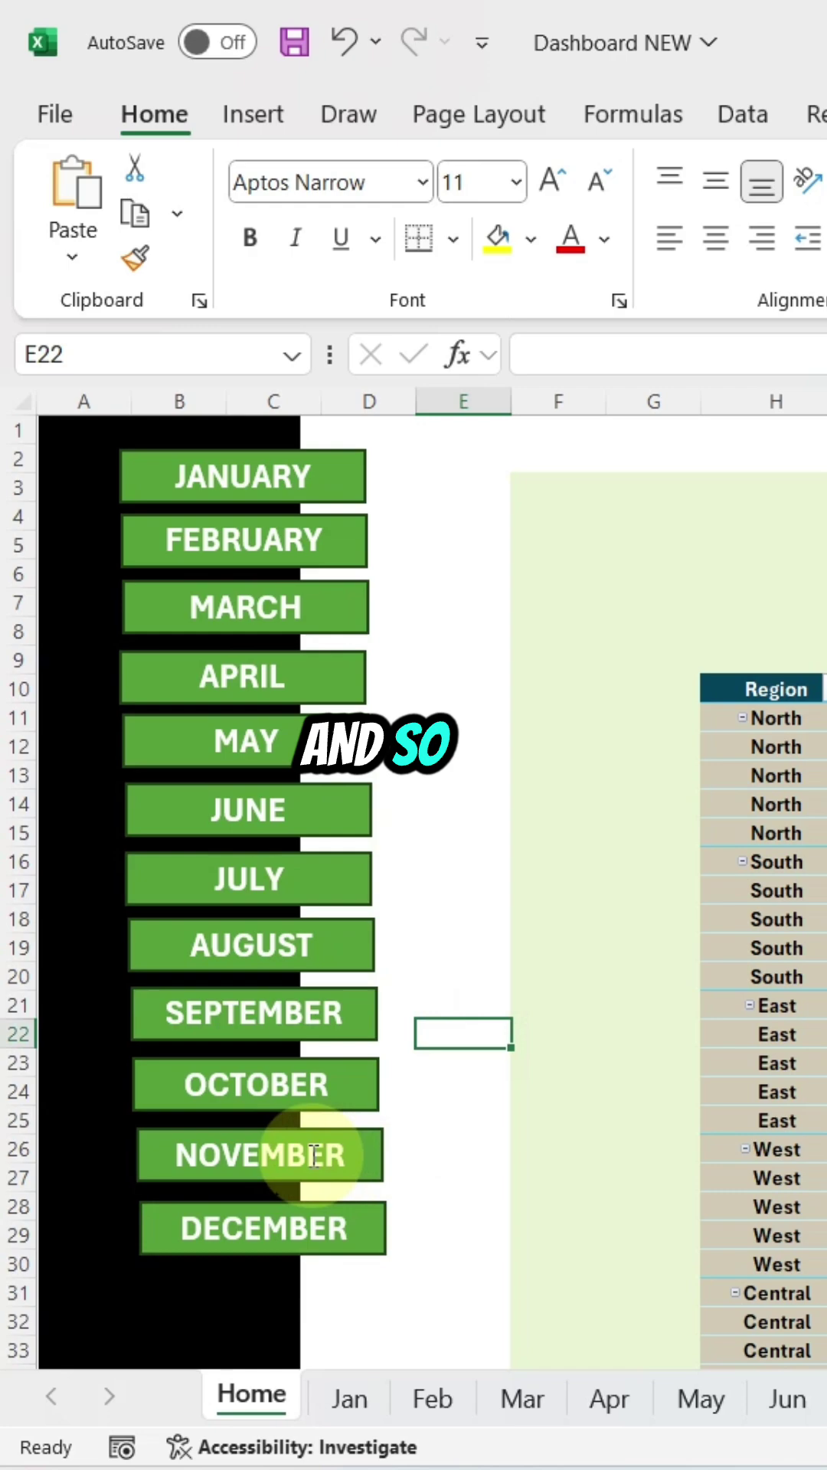
Select all sidebar shapes and distribute the month buttons vertically
left_click(66, 1247)
key("ctrl+a")
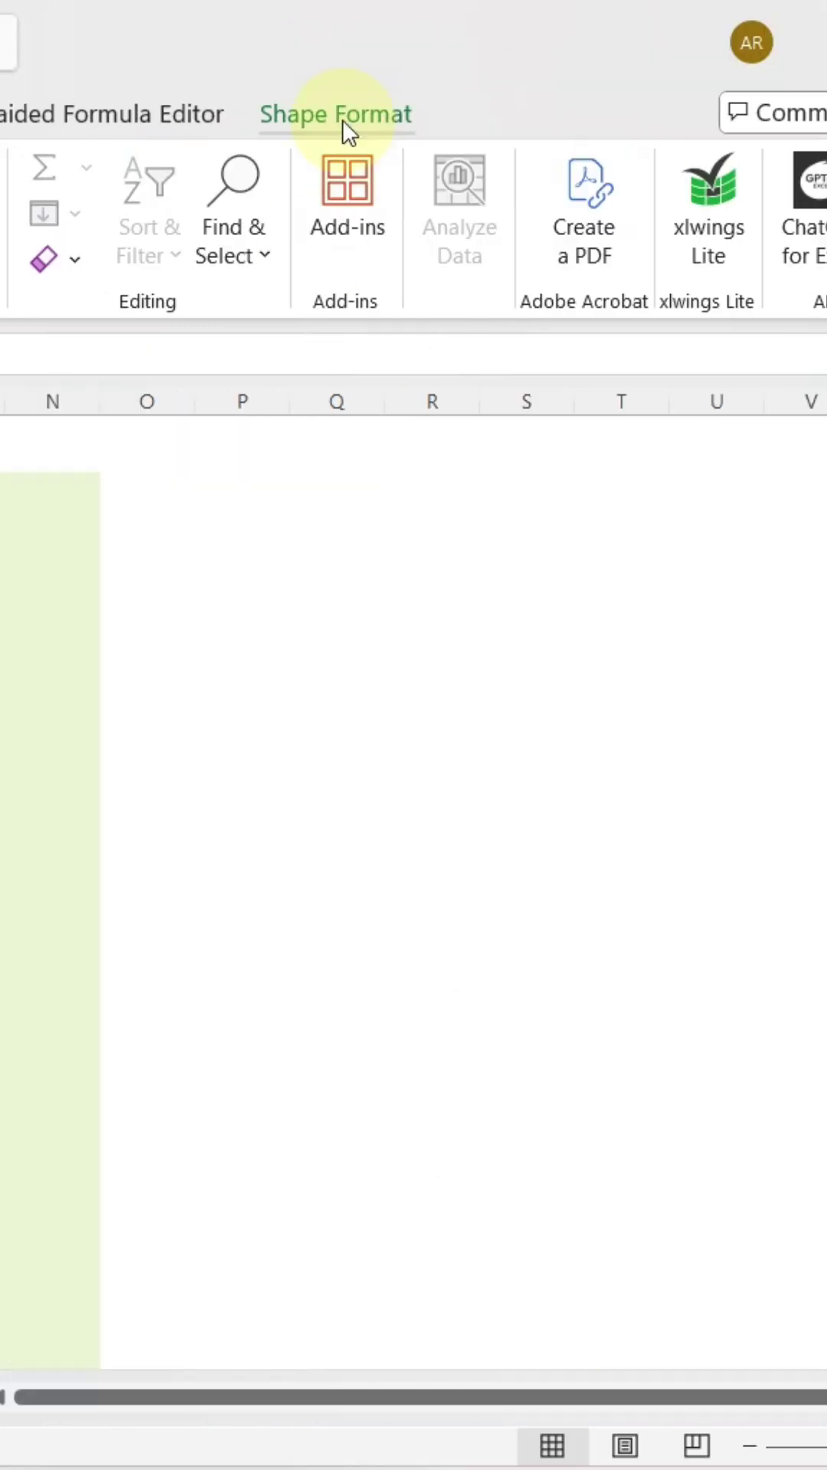
left_click(340, 118)
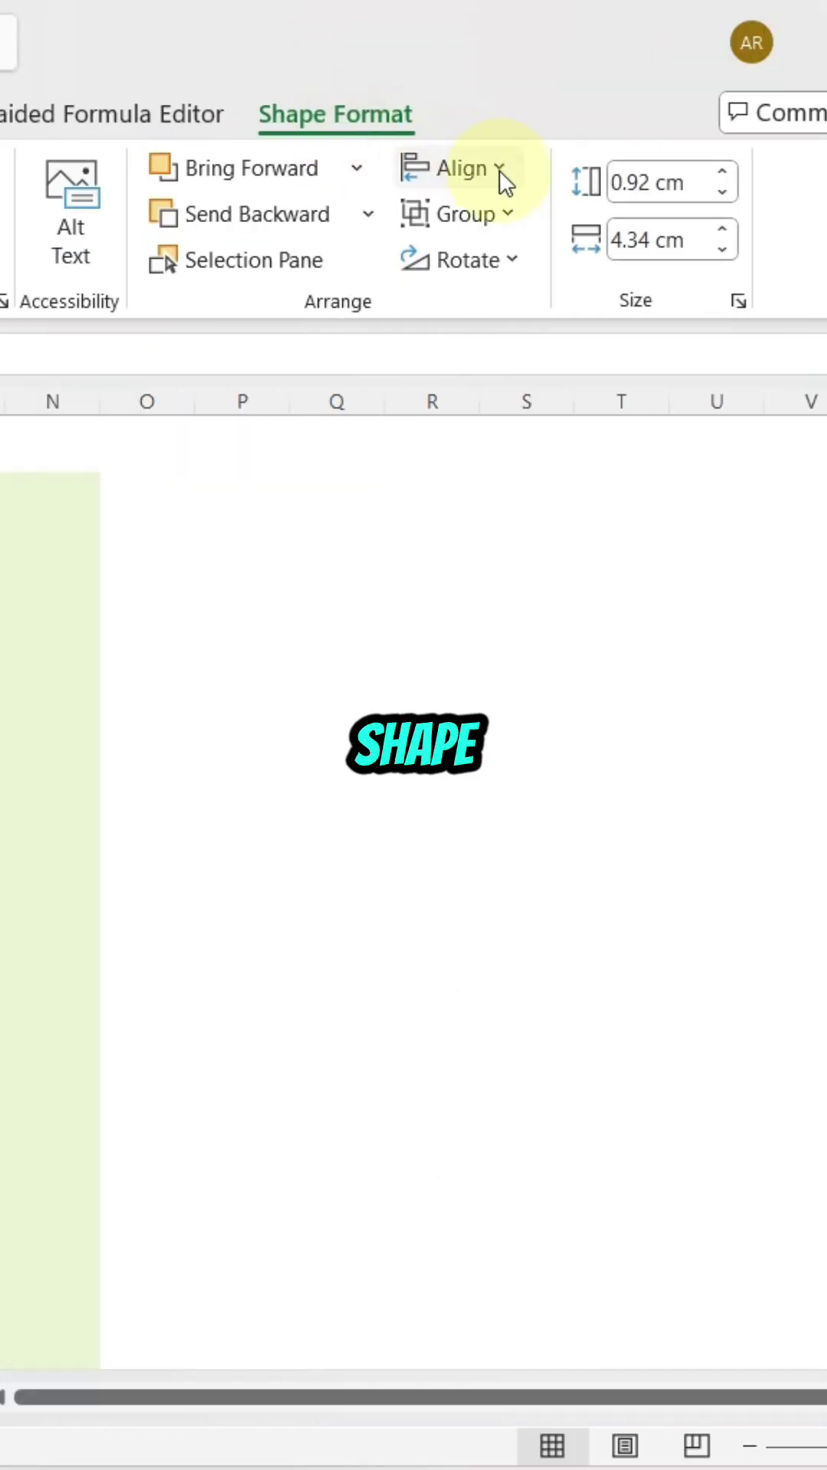
left_click(498, 169)
left_click(459, 168)
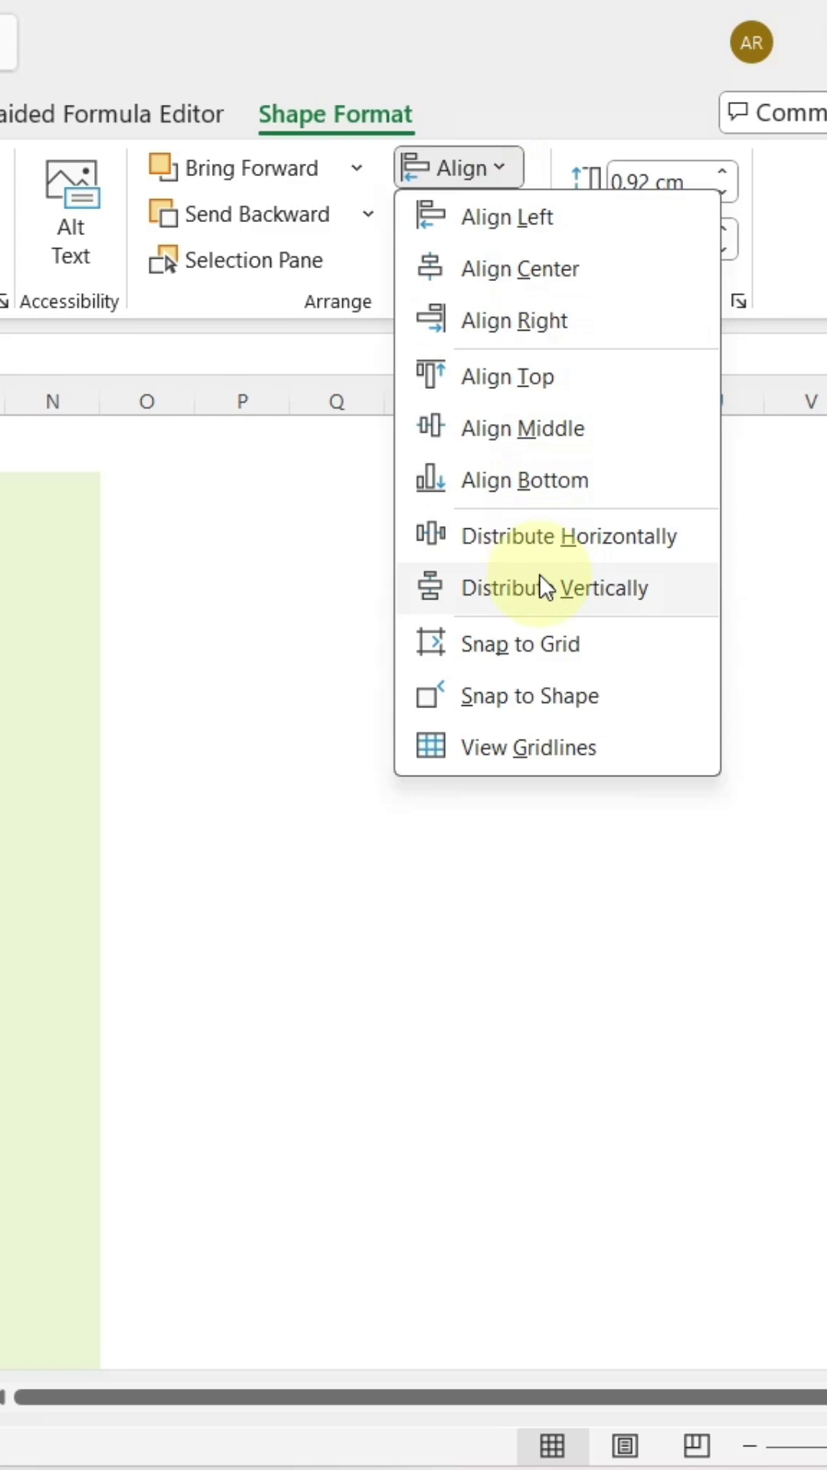
left_click(544, 588)
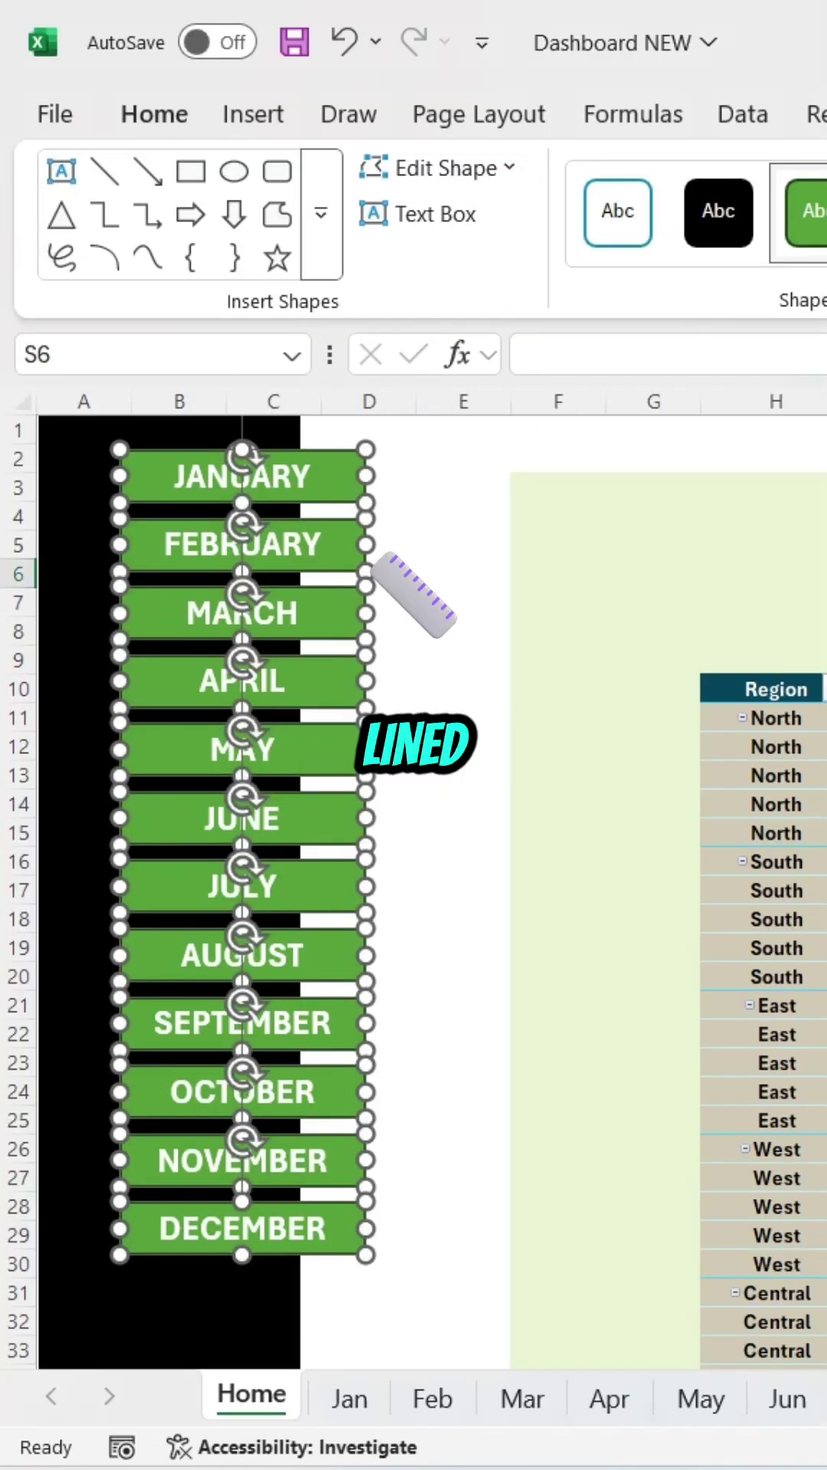
Paste the sidebar onto the Jan through May sheets
key("ctrl+Page_Down")
key("ctrl+v")
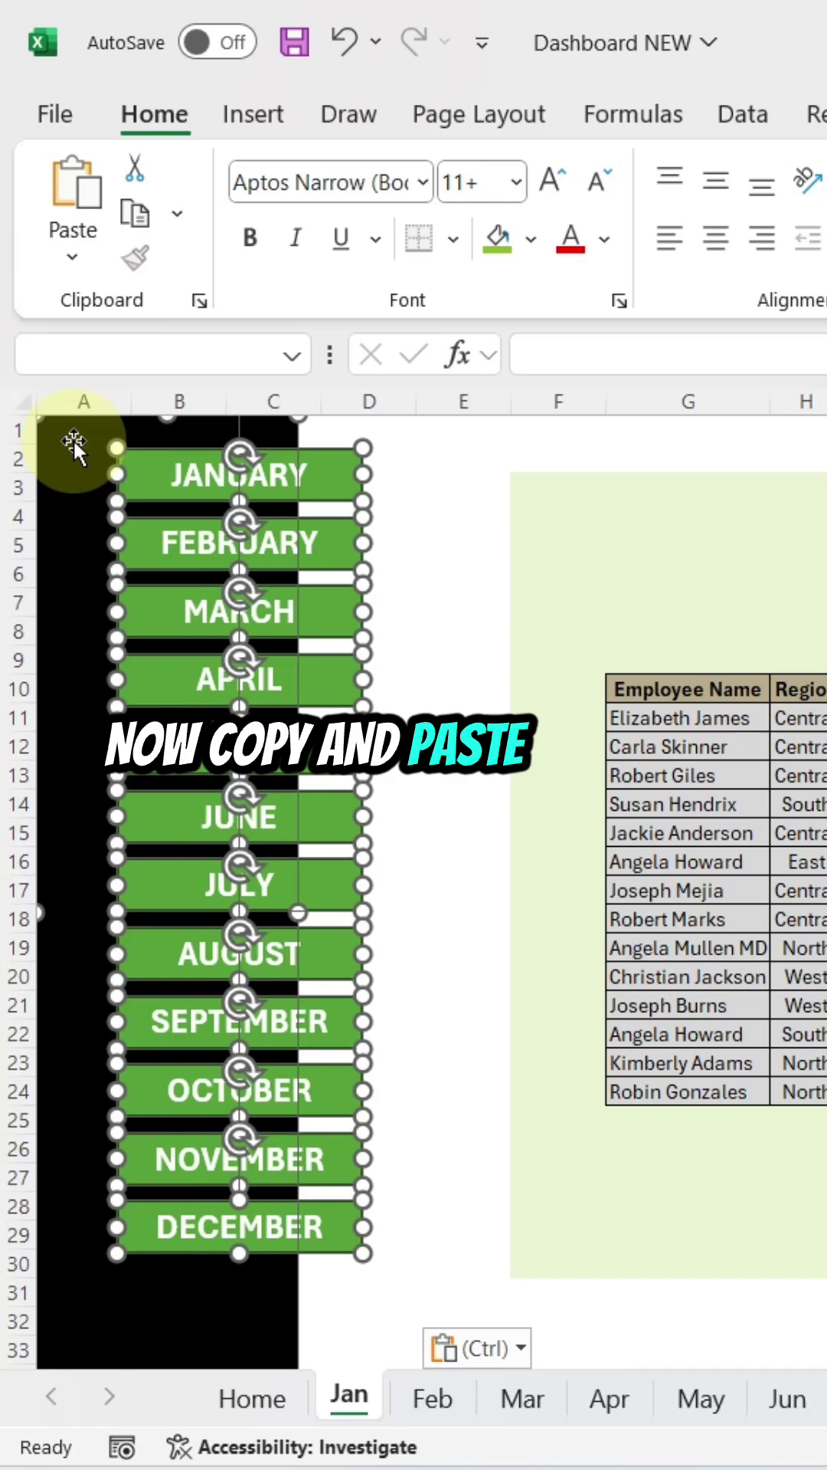
key("ctrl+Page_Down")
key("ctrl+Page_Down")
key("ctrl+v")
key("ctrl+Page_Down")
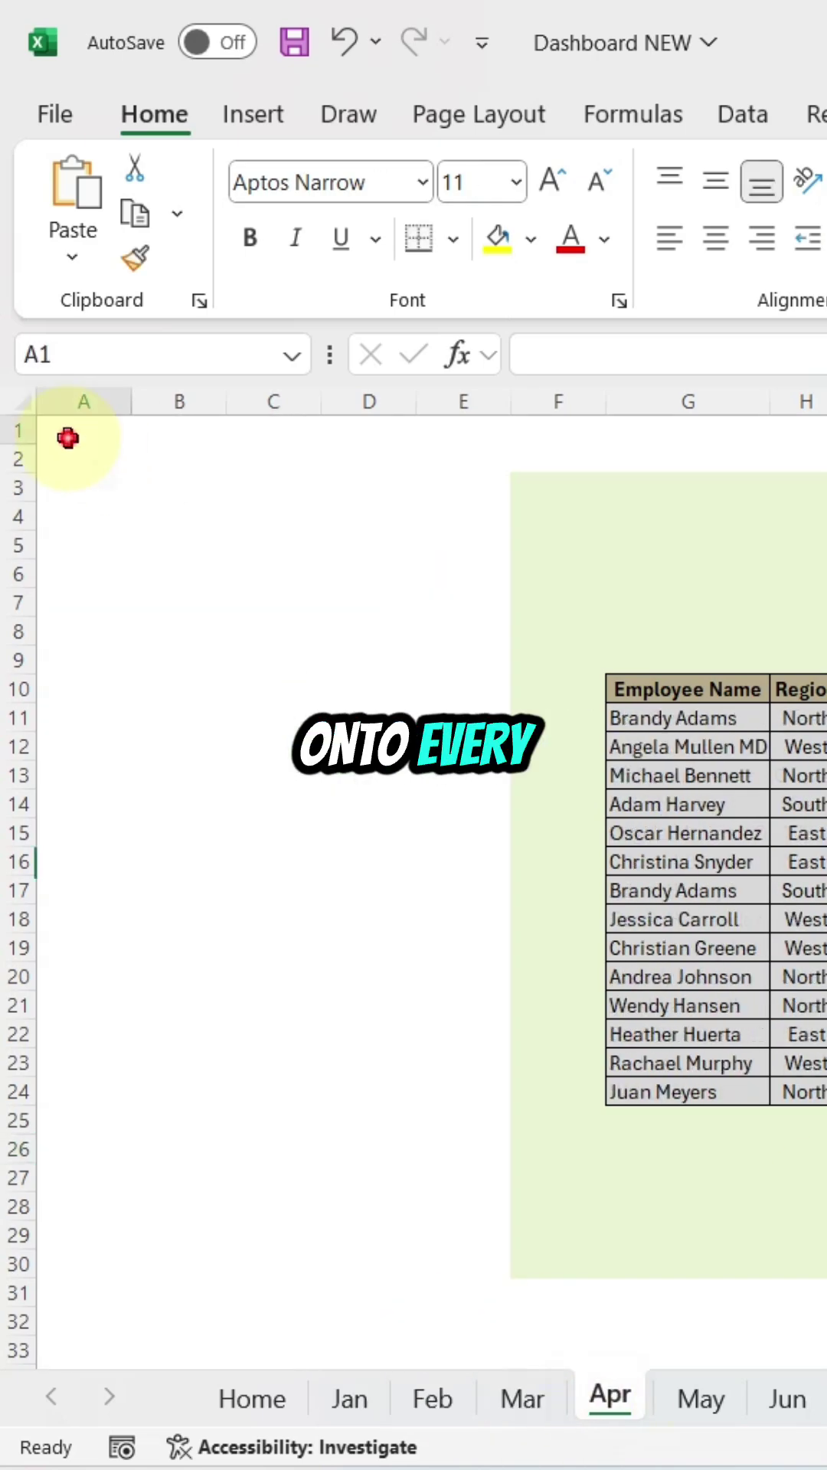
key("ctrl+v")
key("ctrl+Page_Down")
key("ctrl+v")
key("ctrl+Page_Down")
left_click(444, 691)
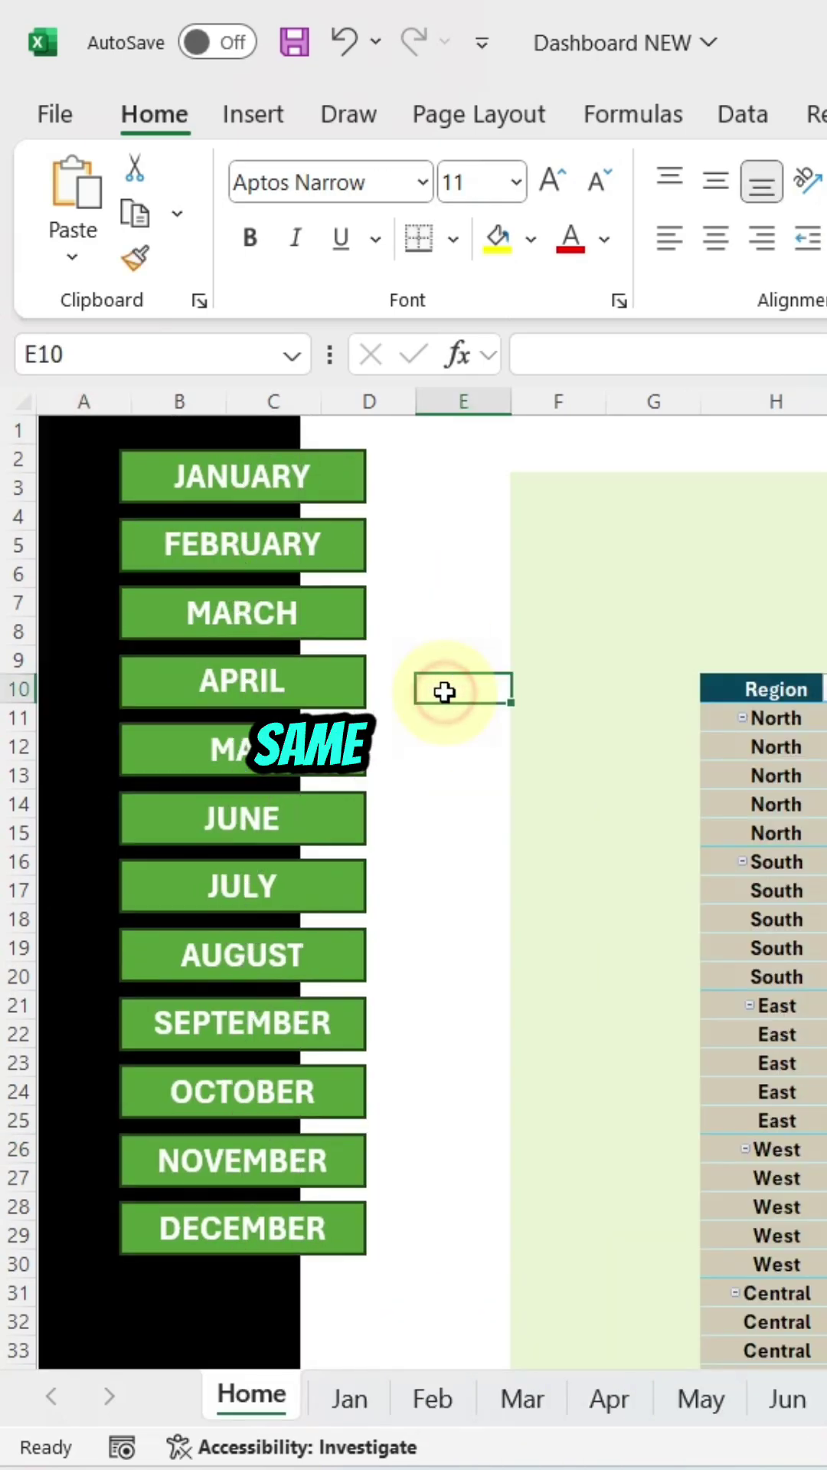
Hyperlink the JANUARY button to the Jan sheet and test it
right_click(239, 482)
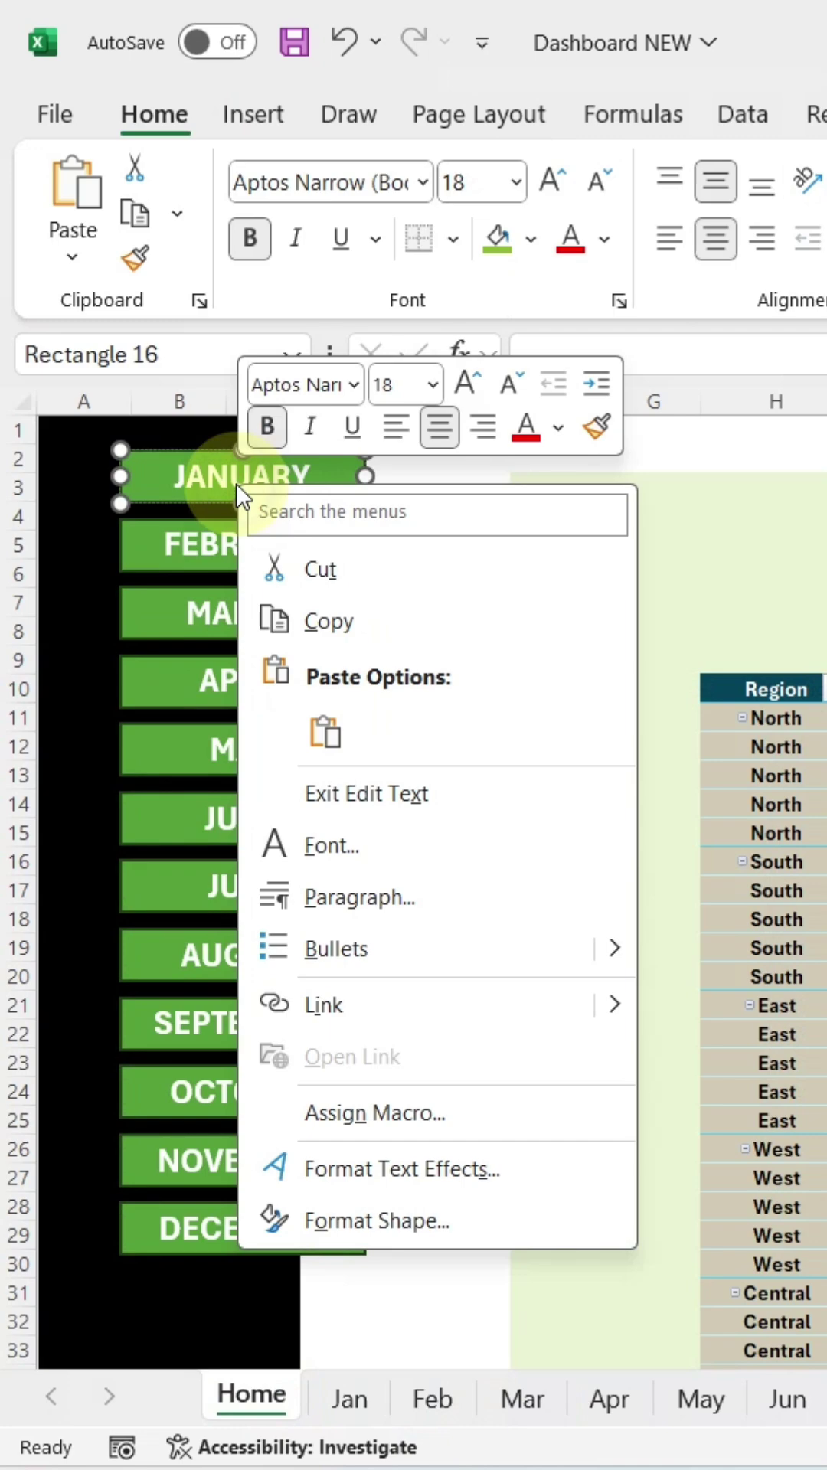
left_click(357, 1012)
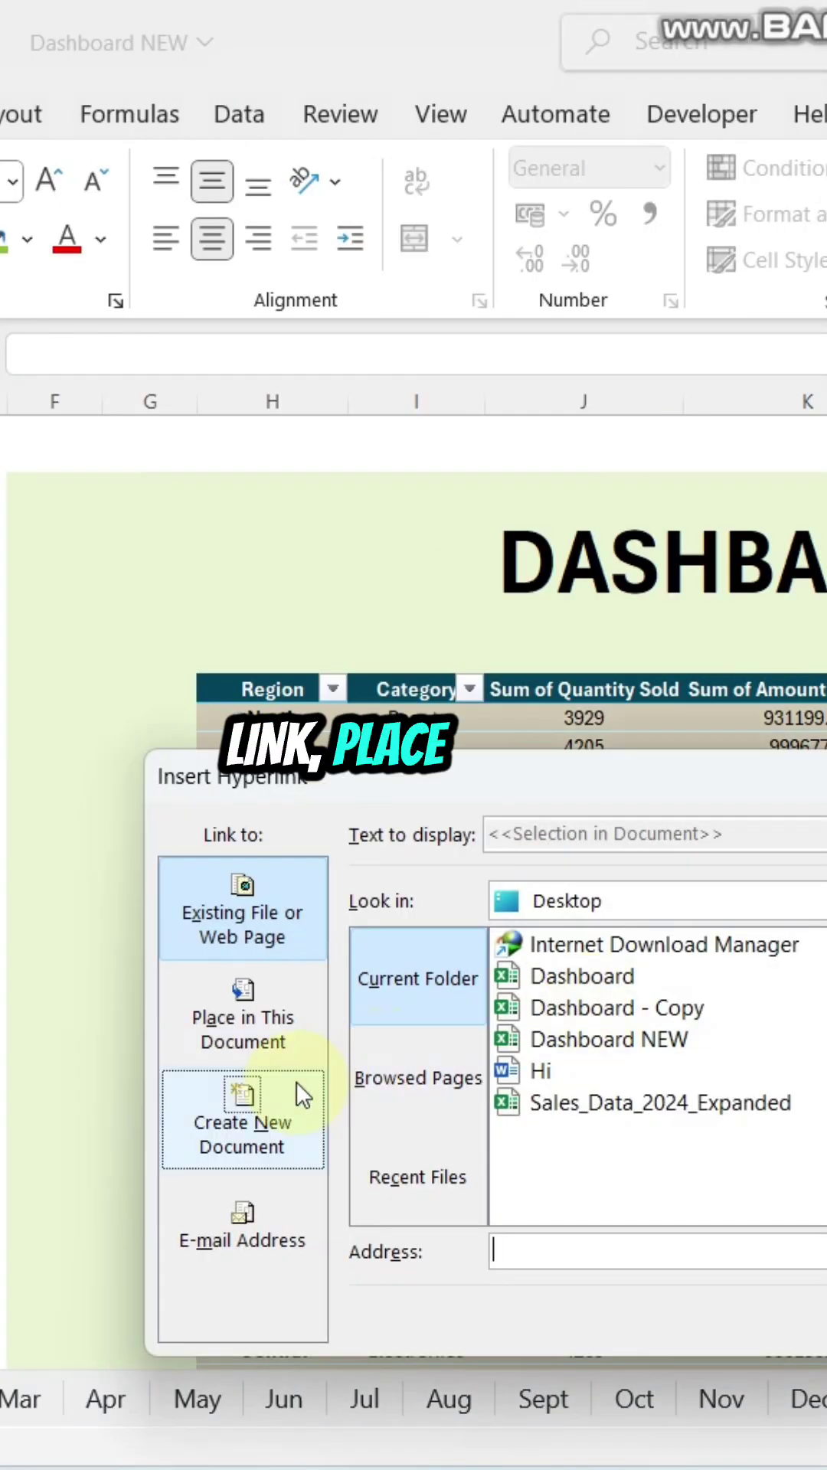
left_click(244, 1026)
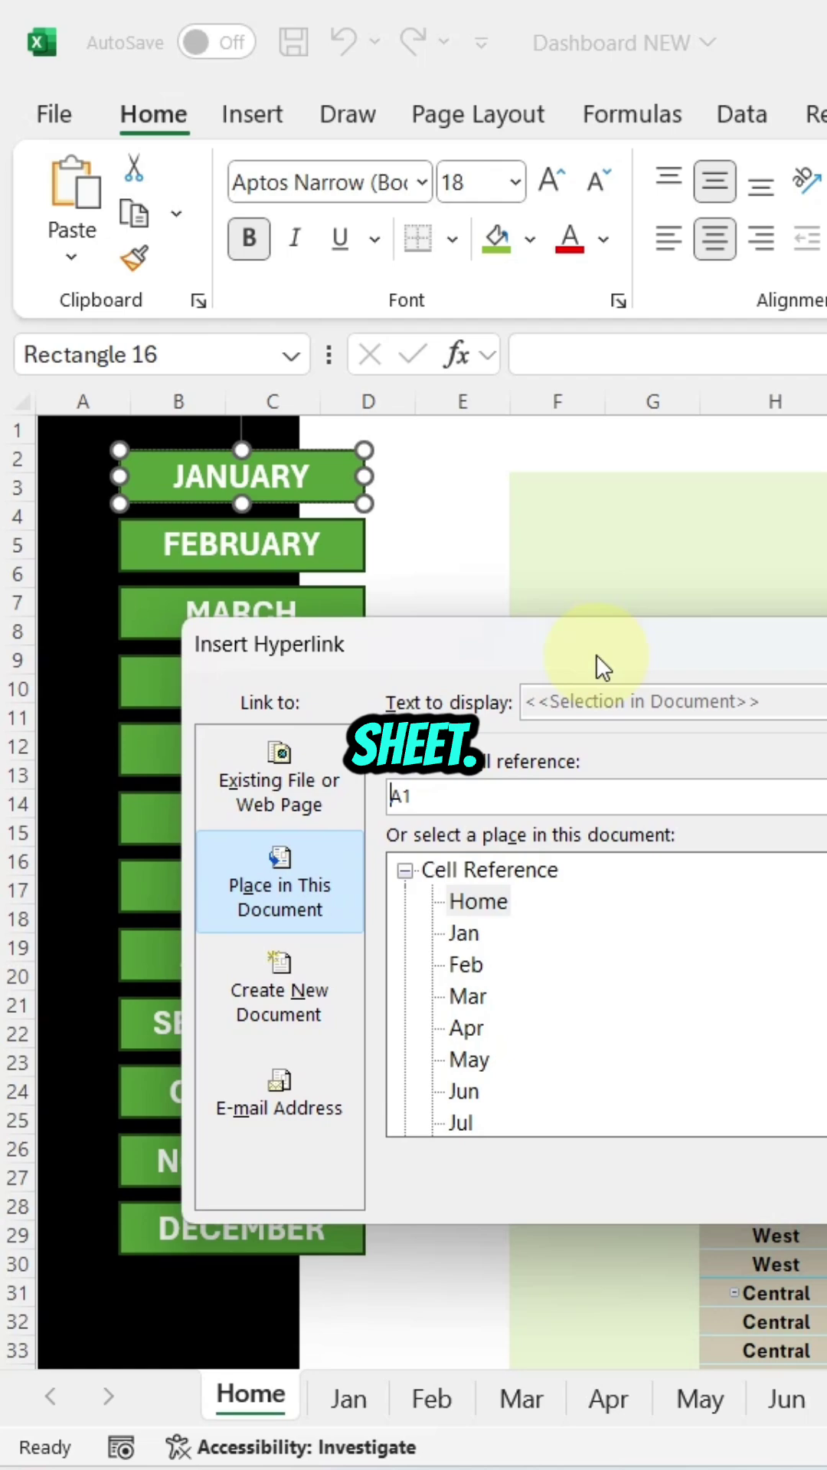
left_click(478, 929)
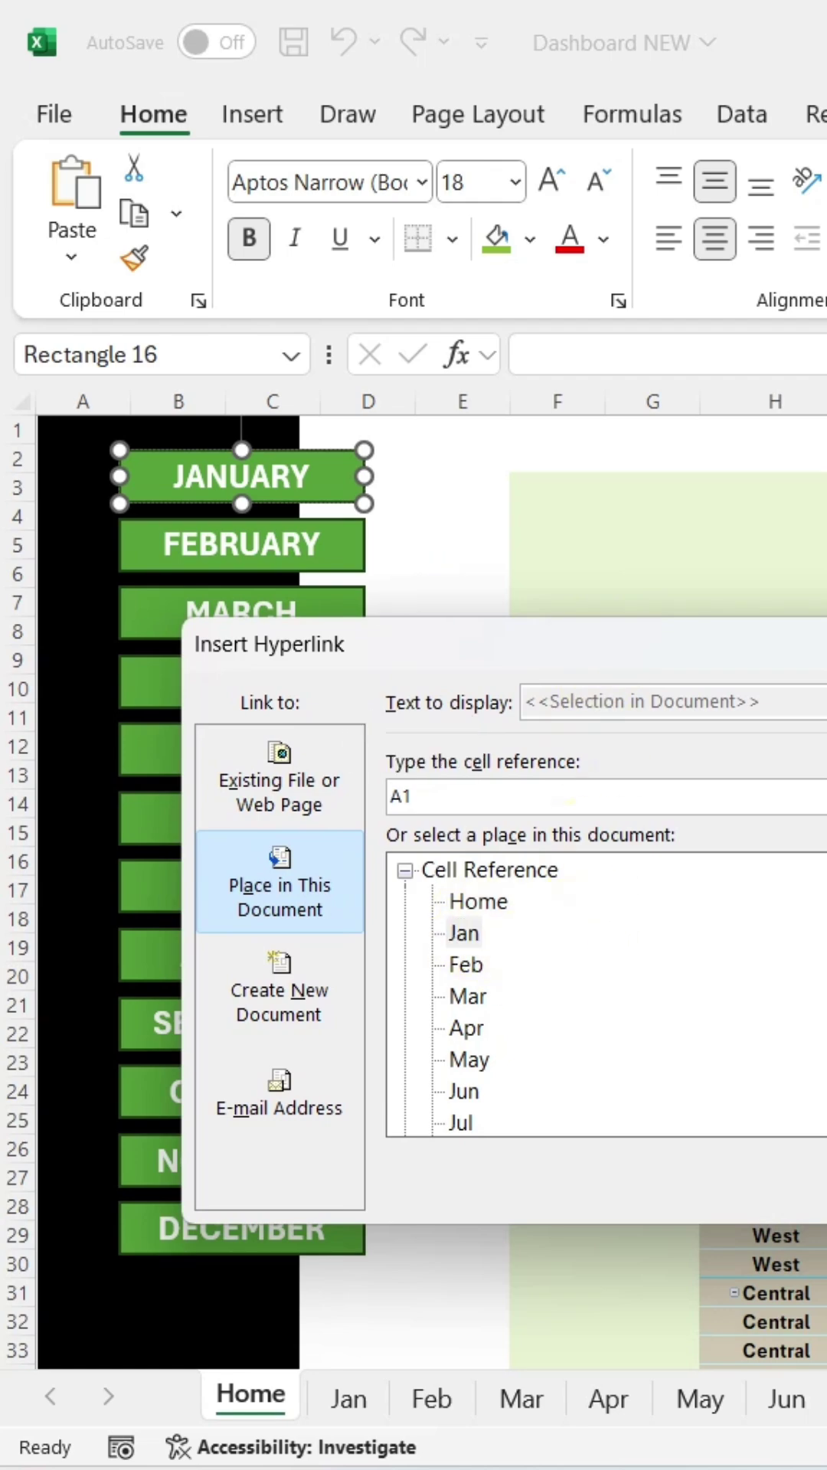
key("Return")
left_click(461, 1062)
left_click(230, 471)
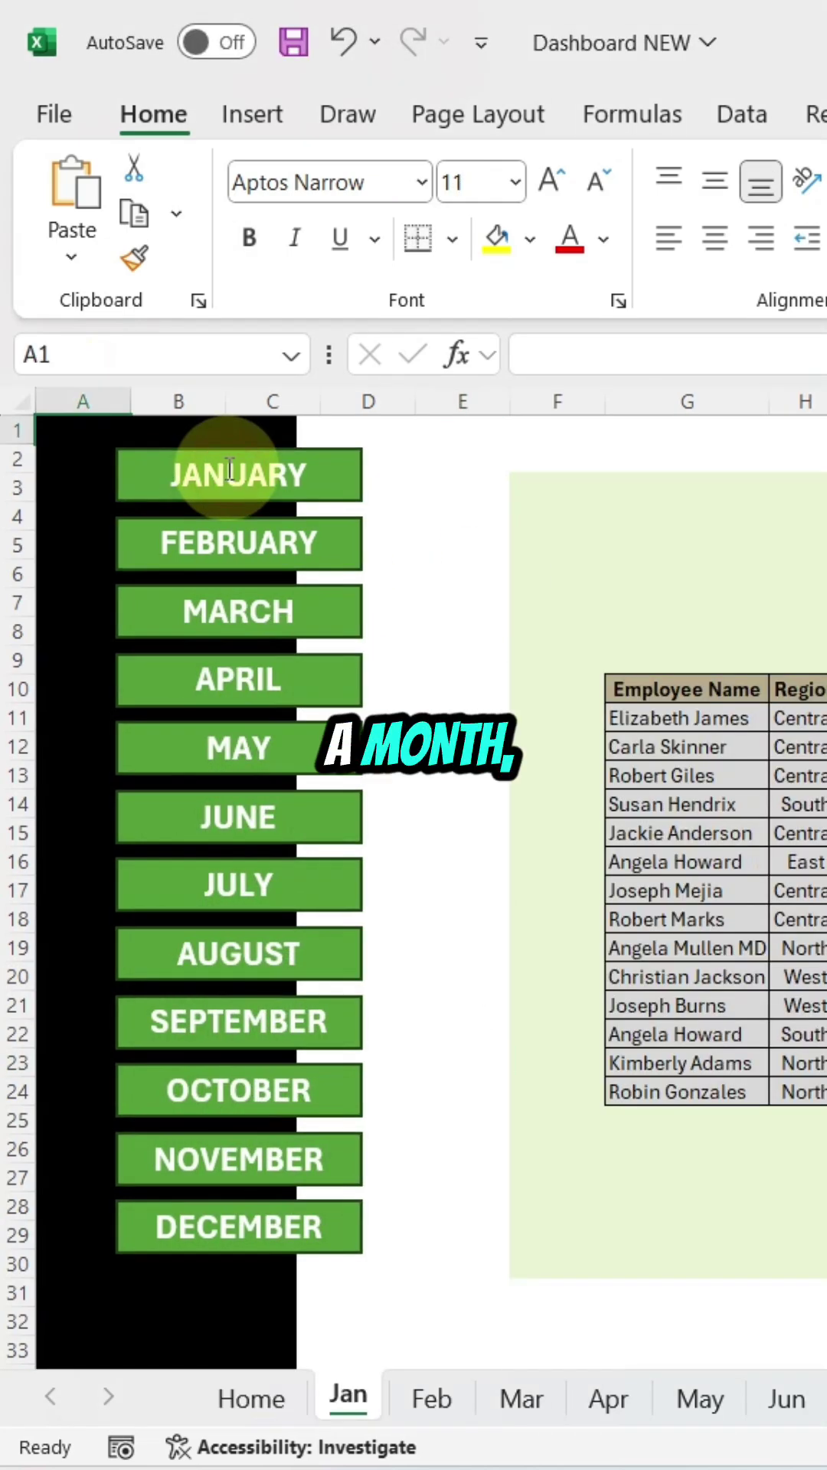
Insert a home icon on the Home sheet and place it on the green panel
left_click(272, 1411)
left_click(367, 487)
left_click(254, 114)
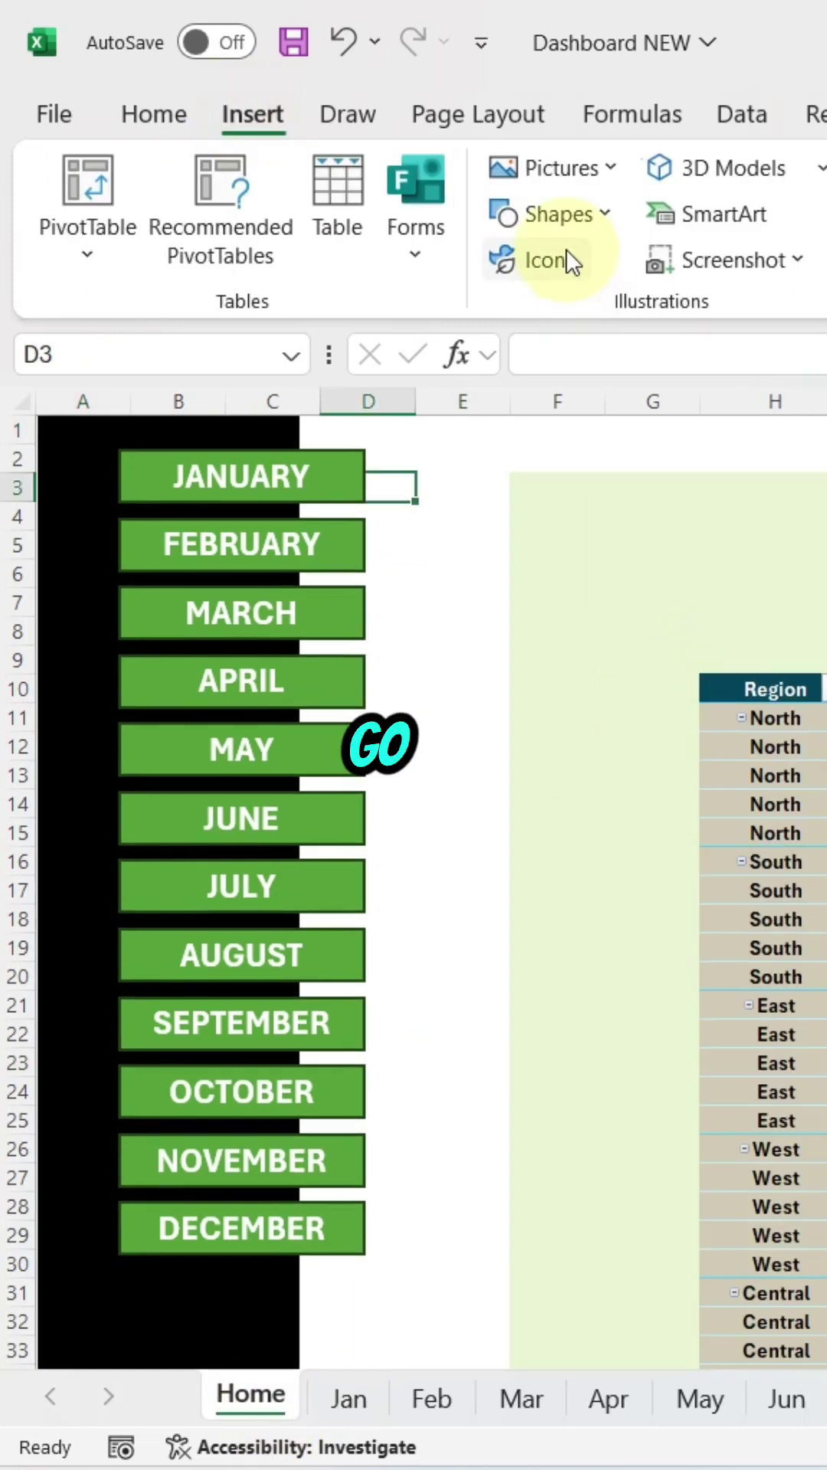
left_click(567, 251)
type("HOME")
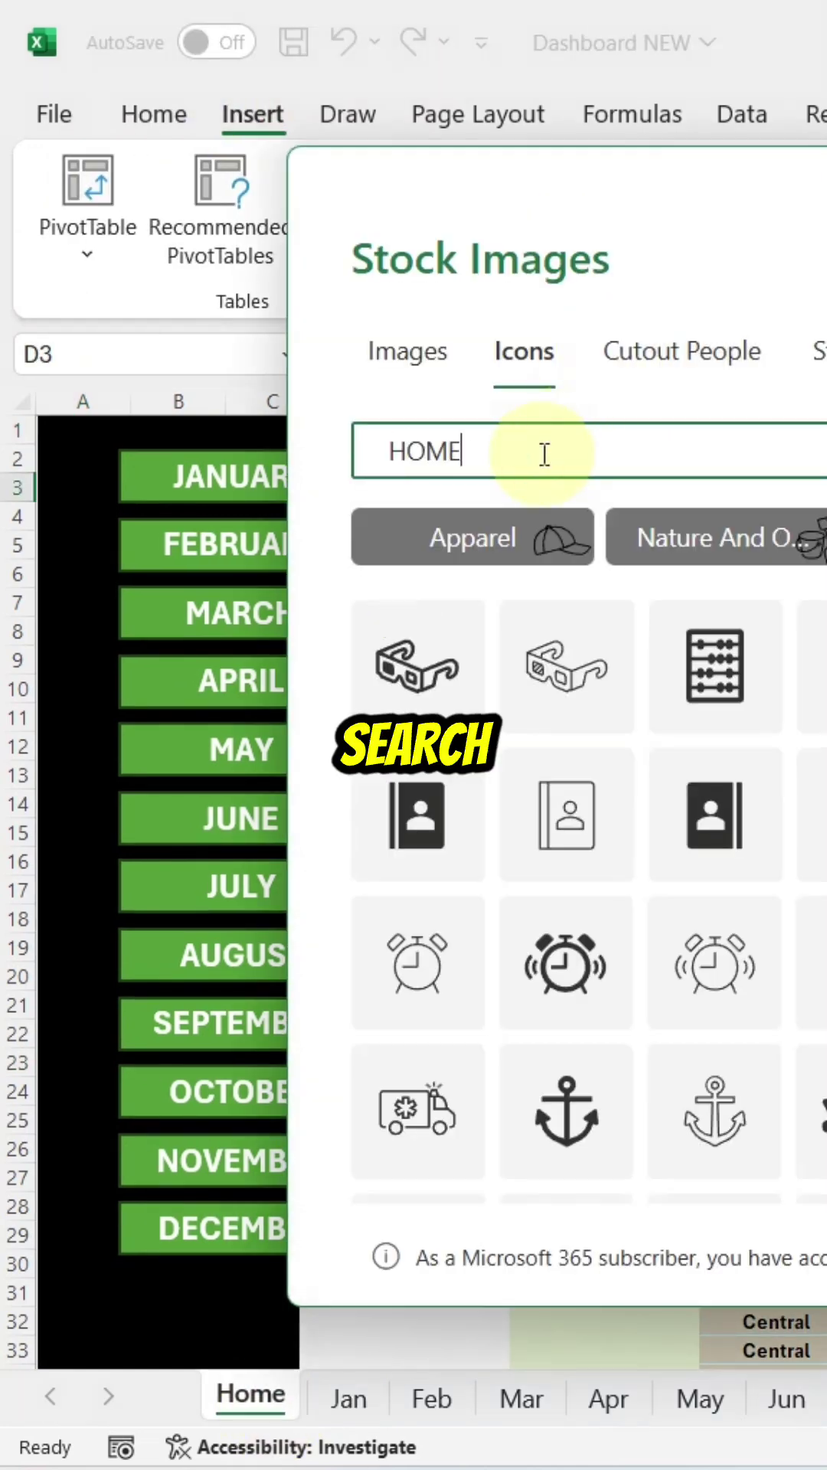
double_click(427, 597)
left_click_drag(414, 571, 627, 591)
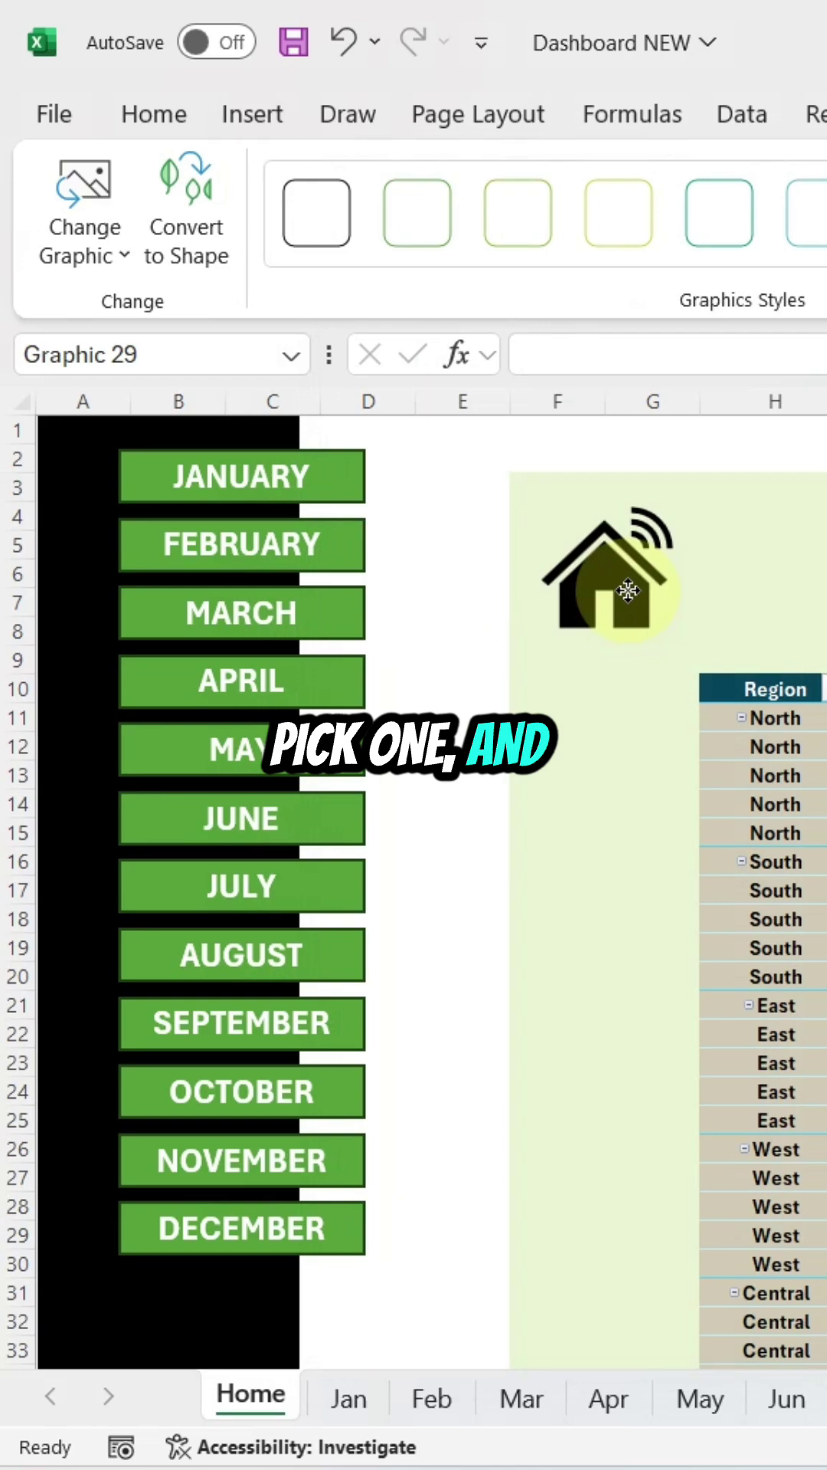
Paste copies of the home icon onto the Jan and Feb sheets
key("ctrl+c")
key("ctrl+Page_Down")
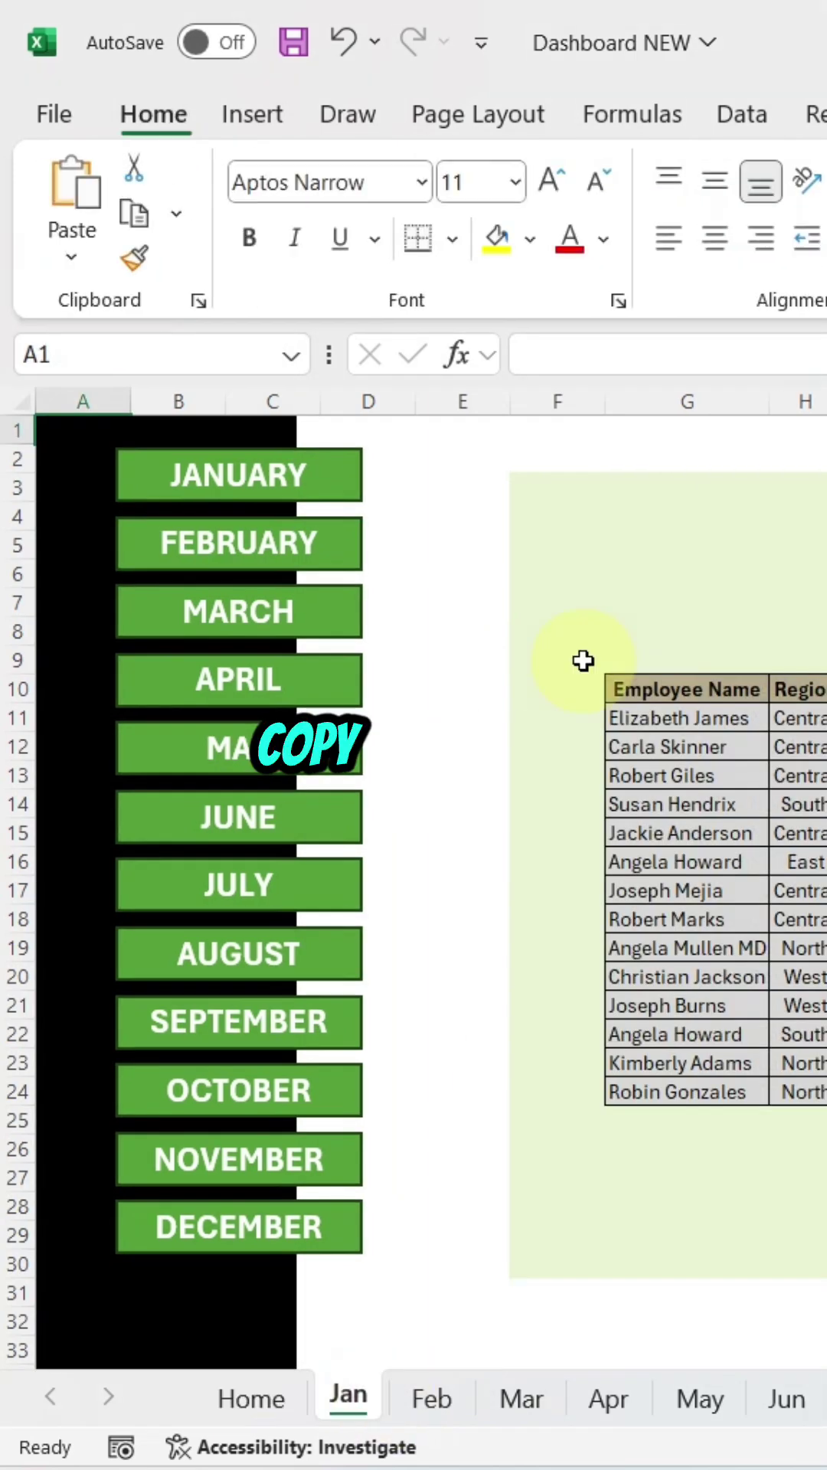
key("ctrl+v")
key("ctrl+Page_Down")
key("ctrl+v")
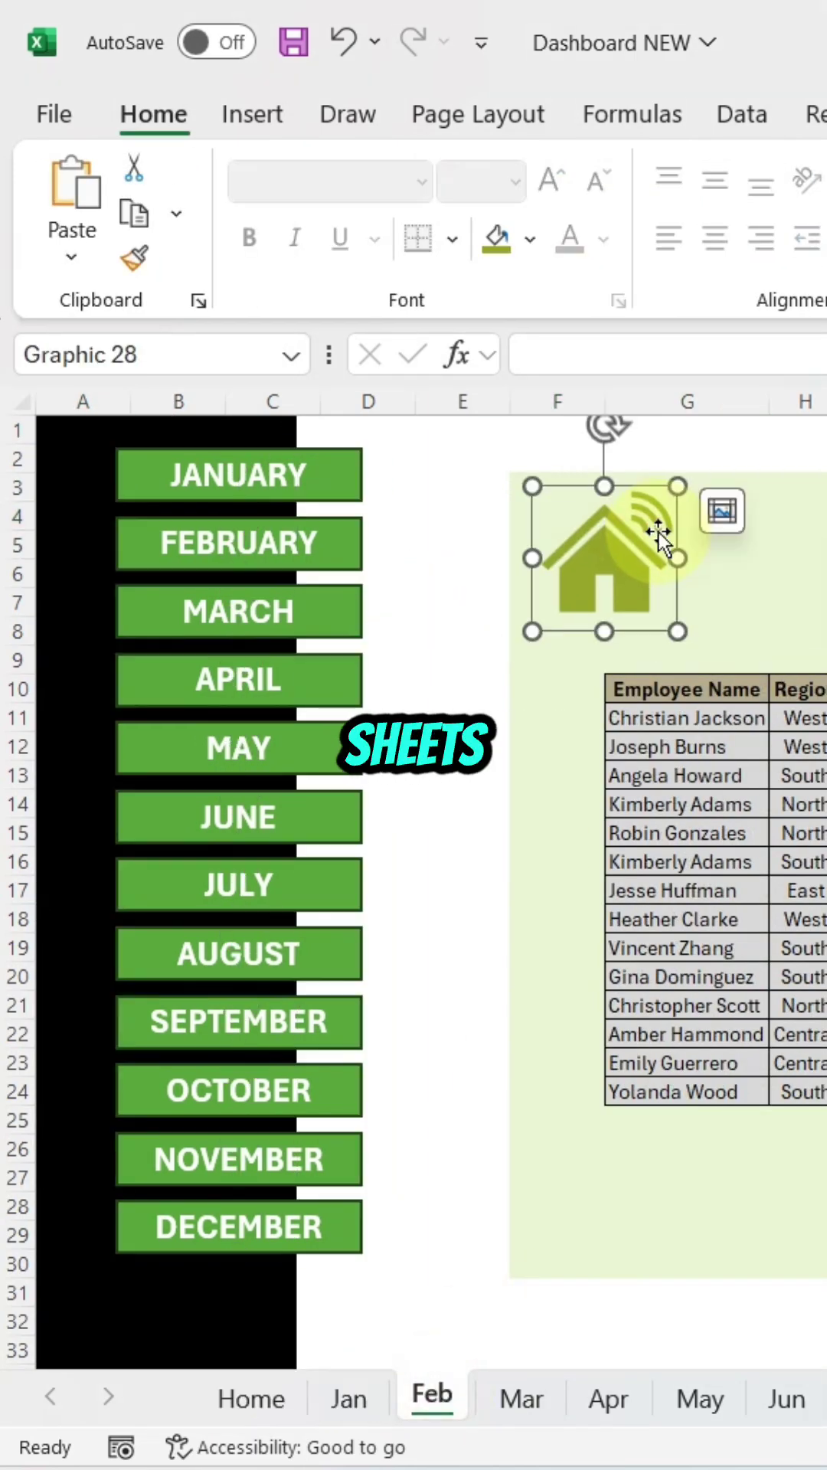
key("ctrl+Page_Up")
key("ctrl+Page_Up")
Link the home icon to the Home sheet
right_click(639, 537)
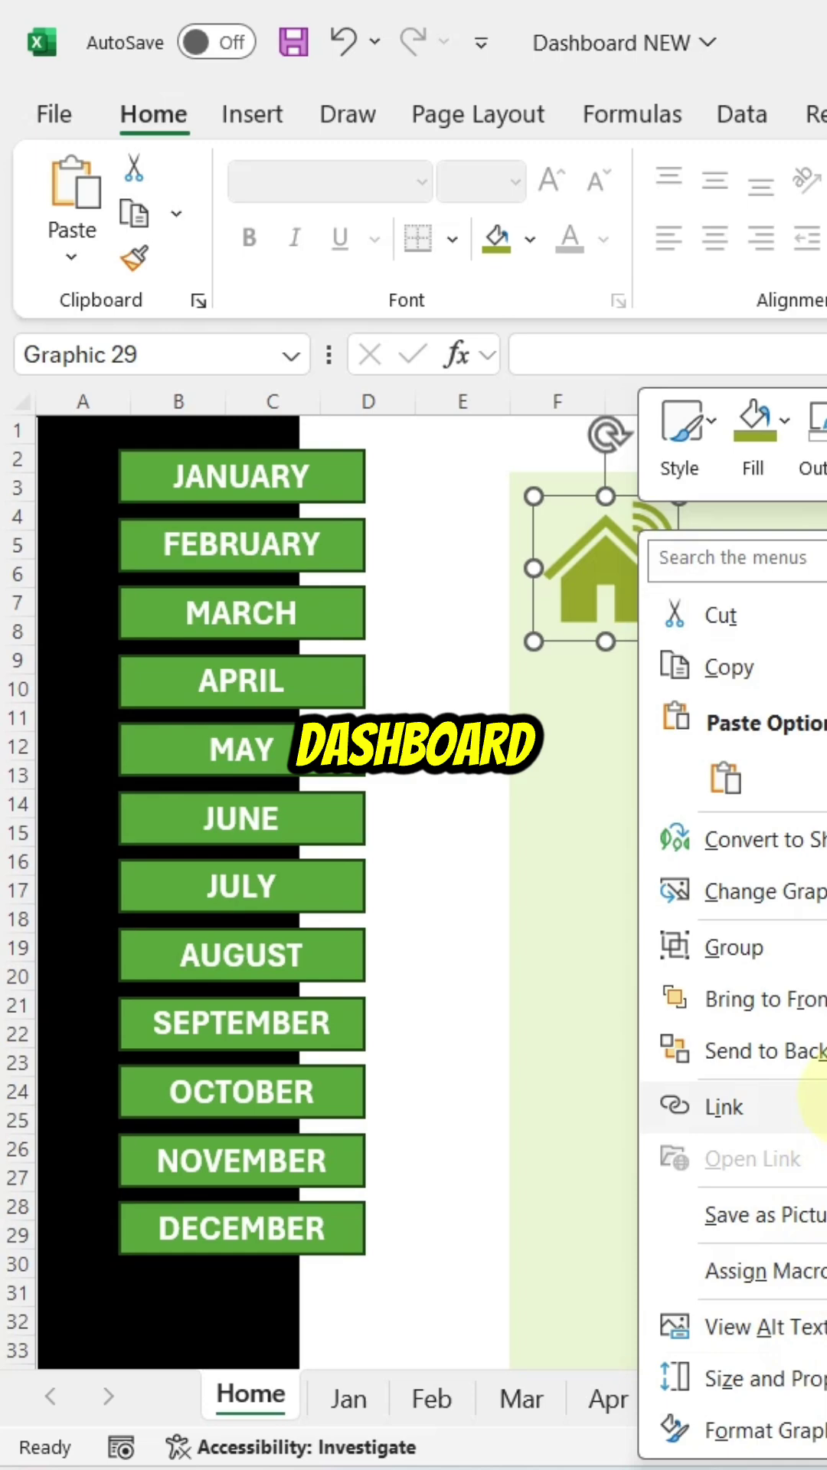
left_click(724, 1106)
key("Return")
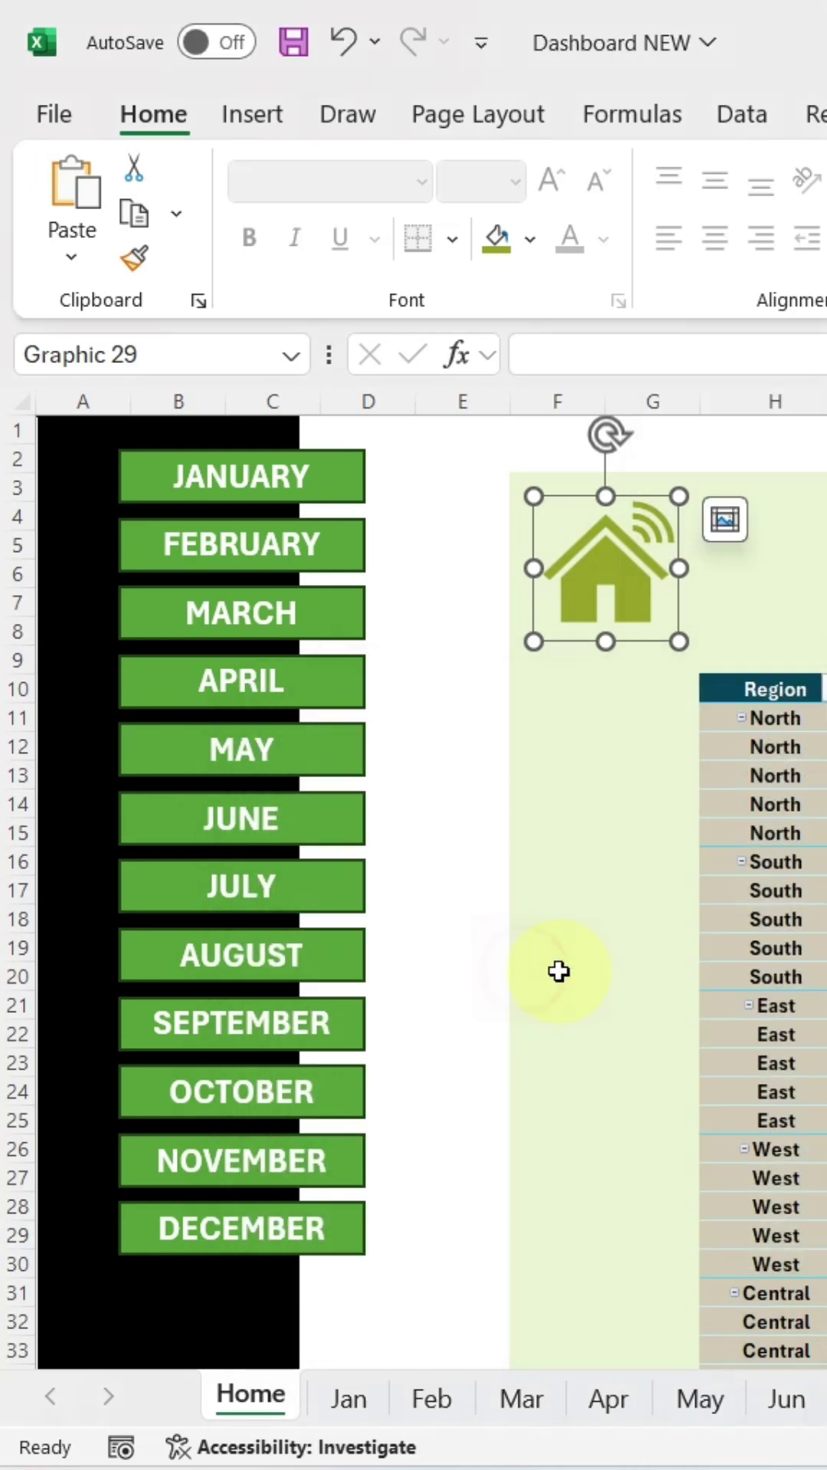
On the Jan sheet, nudge the JANUARY button right and fill it brown
key("ctrl+Page_Down")
left_click(222, 447)
key("Right")
key("Right")
key("Right")
left_click(529, 237)
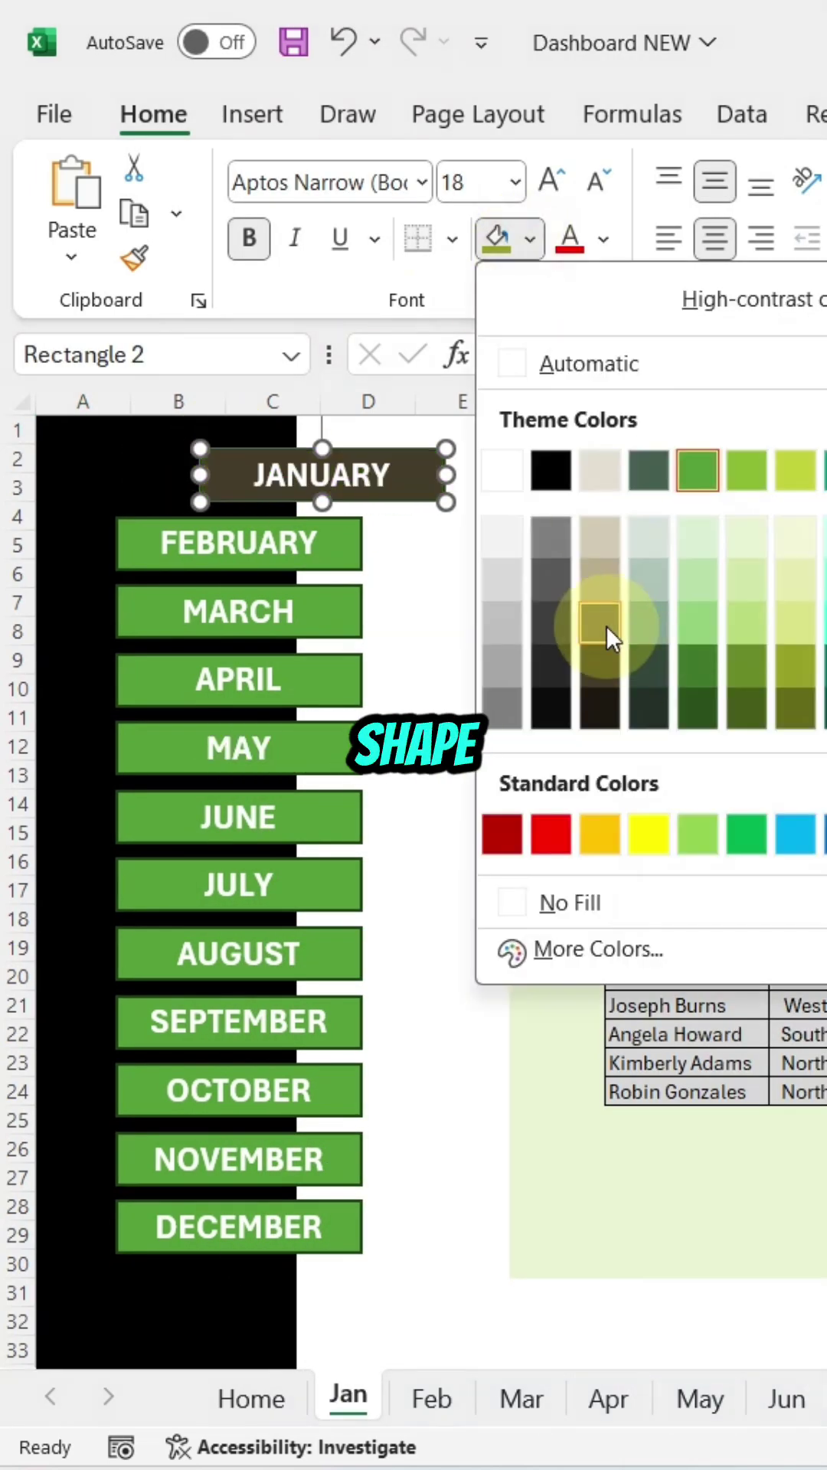
left_click(605, 624)
Nudge the FEBRUARY and MARCH buttons right on their own sheets
key("ctrl+Page_Down")
left_click(217, 515)
key("Right")
key("Right")
key("Right")
key("Right")
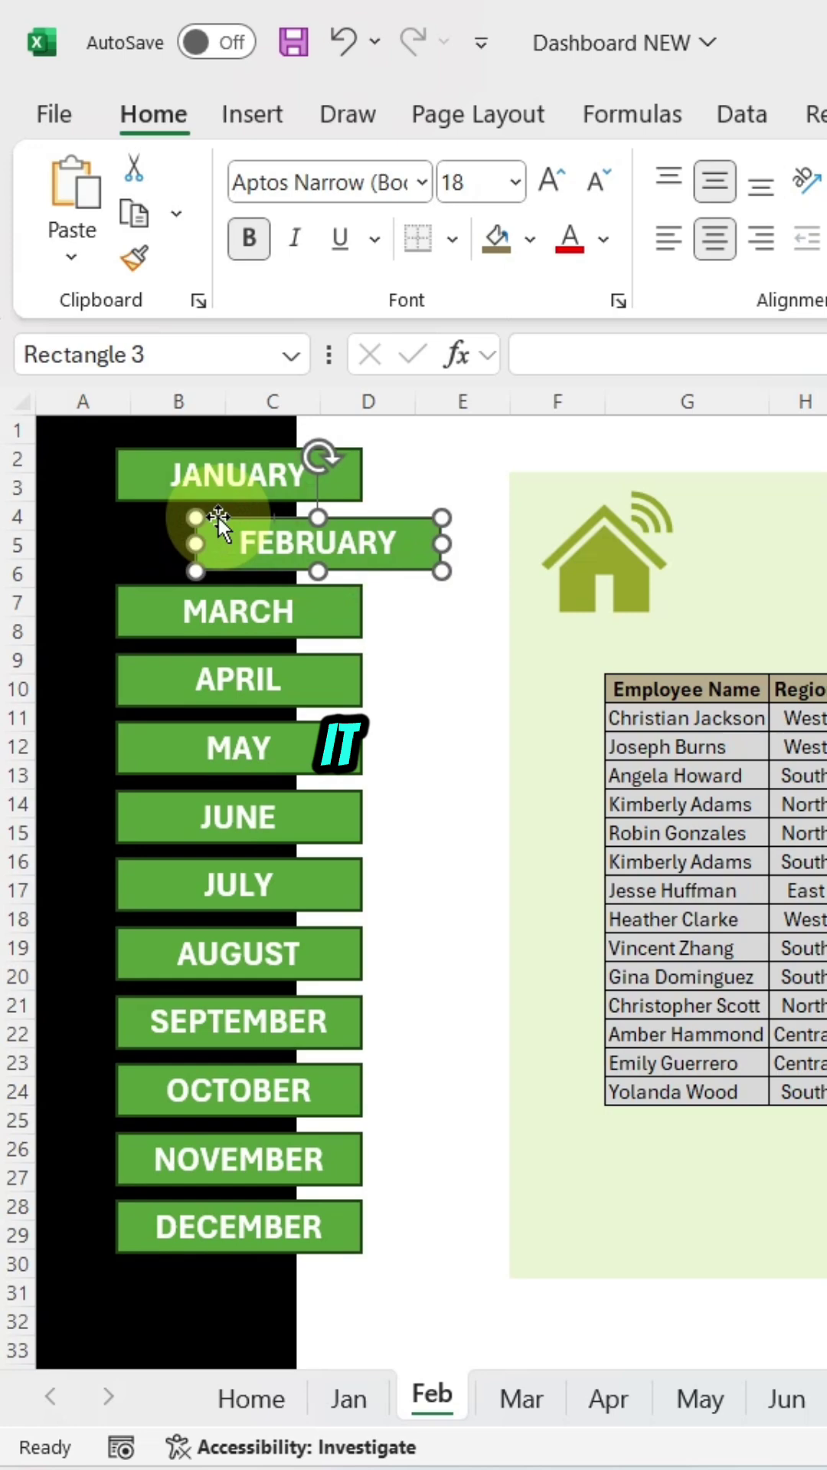
key("ctrl+Page_Down")
left_click(219, 609)
key("Right")
key("Right")
key("Right")
key("ctrl+Page_Down")
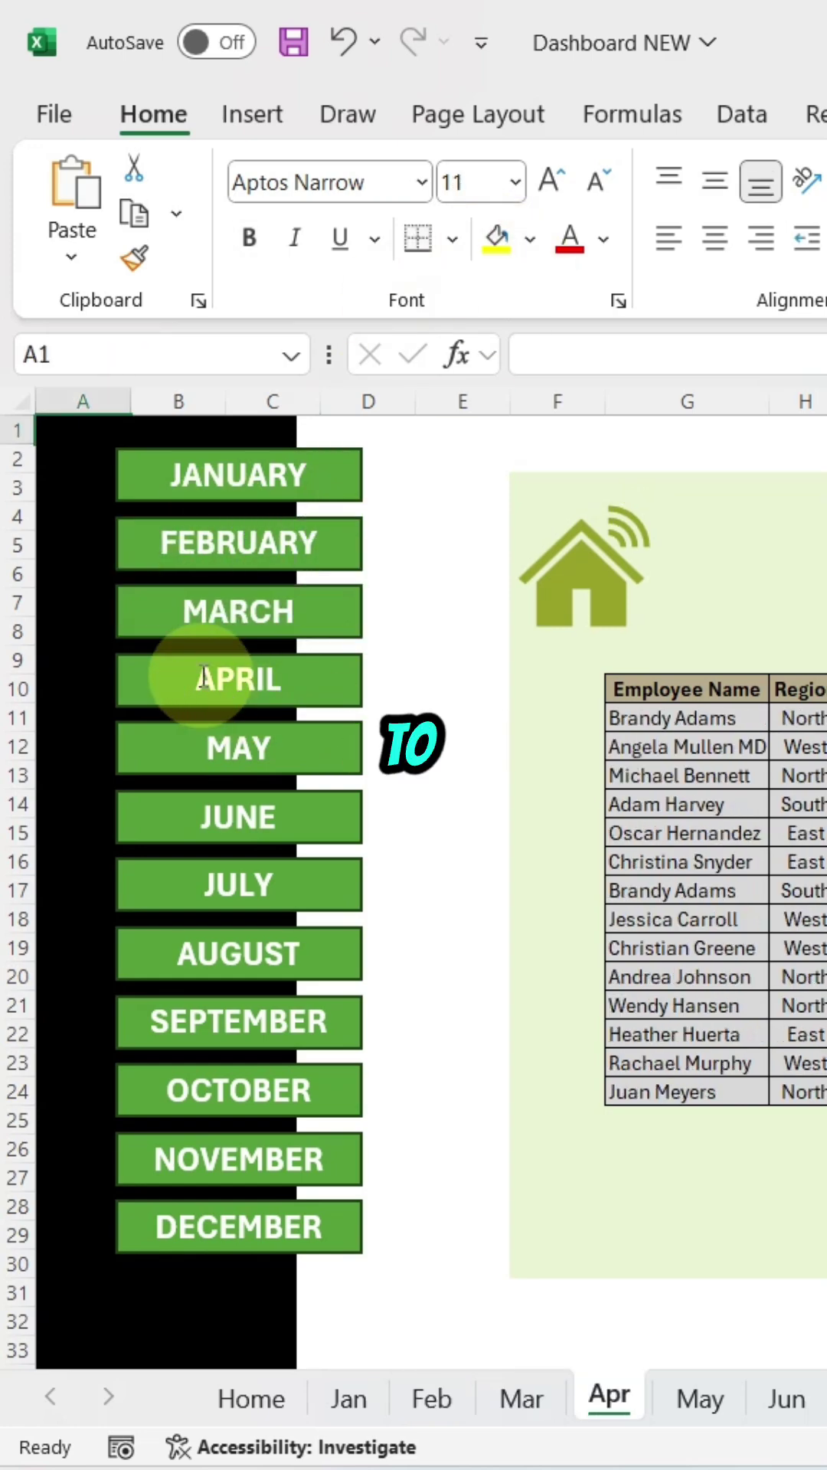
Select the APRIL button, return to Home, and show Excel Options' Advanced settings
left_click(174, 663)
key("Right")
key("Right")
key("Right")
key("ctrl+Page_Up")
key("ctrl+Page_Up")
key("ctrl+Page_Up")
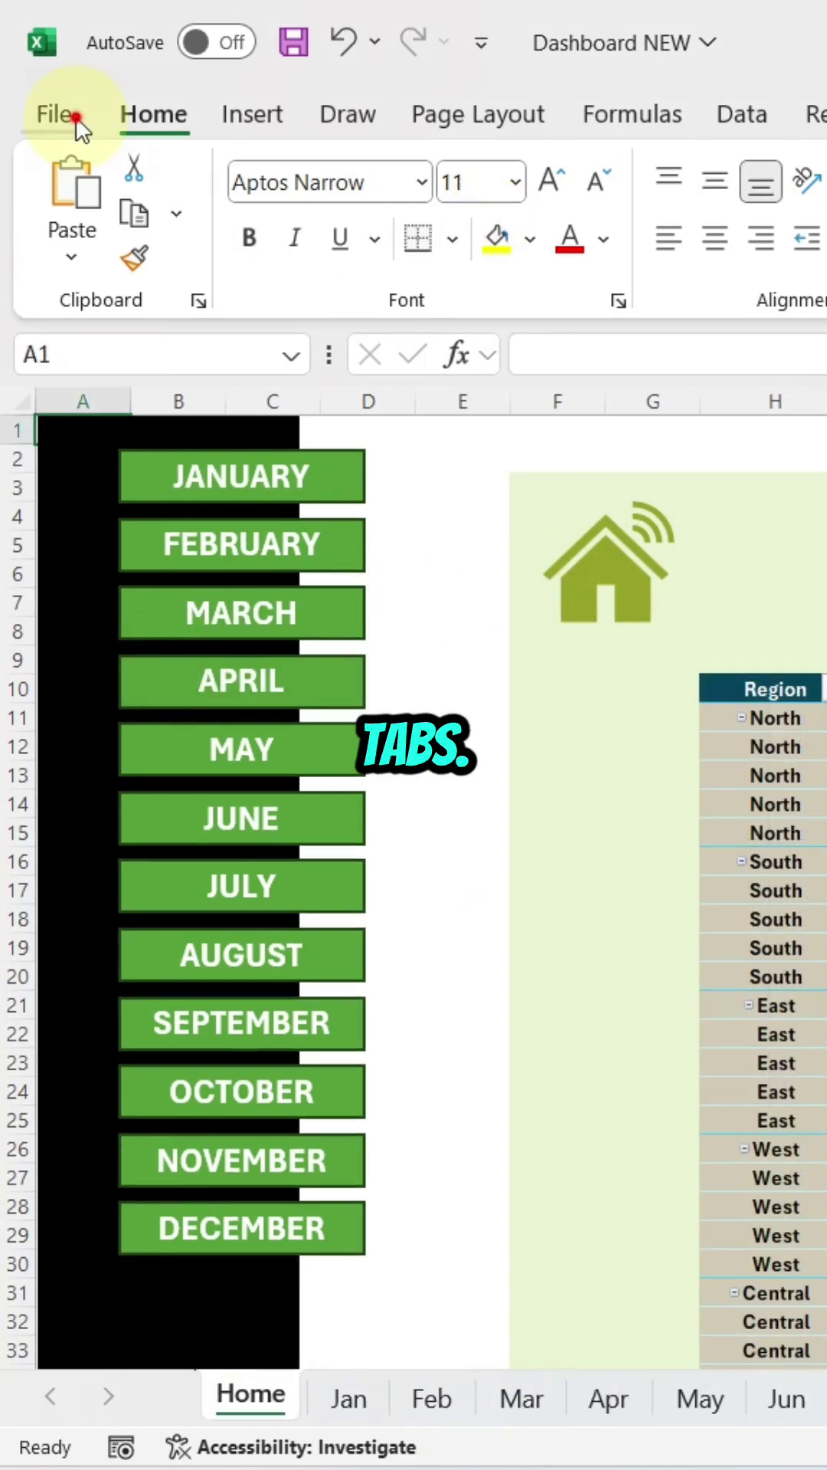
left_click(54, 113)
left_click(98, 1404)
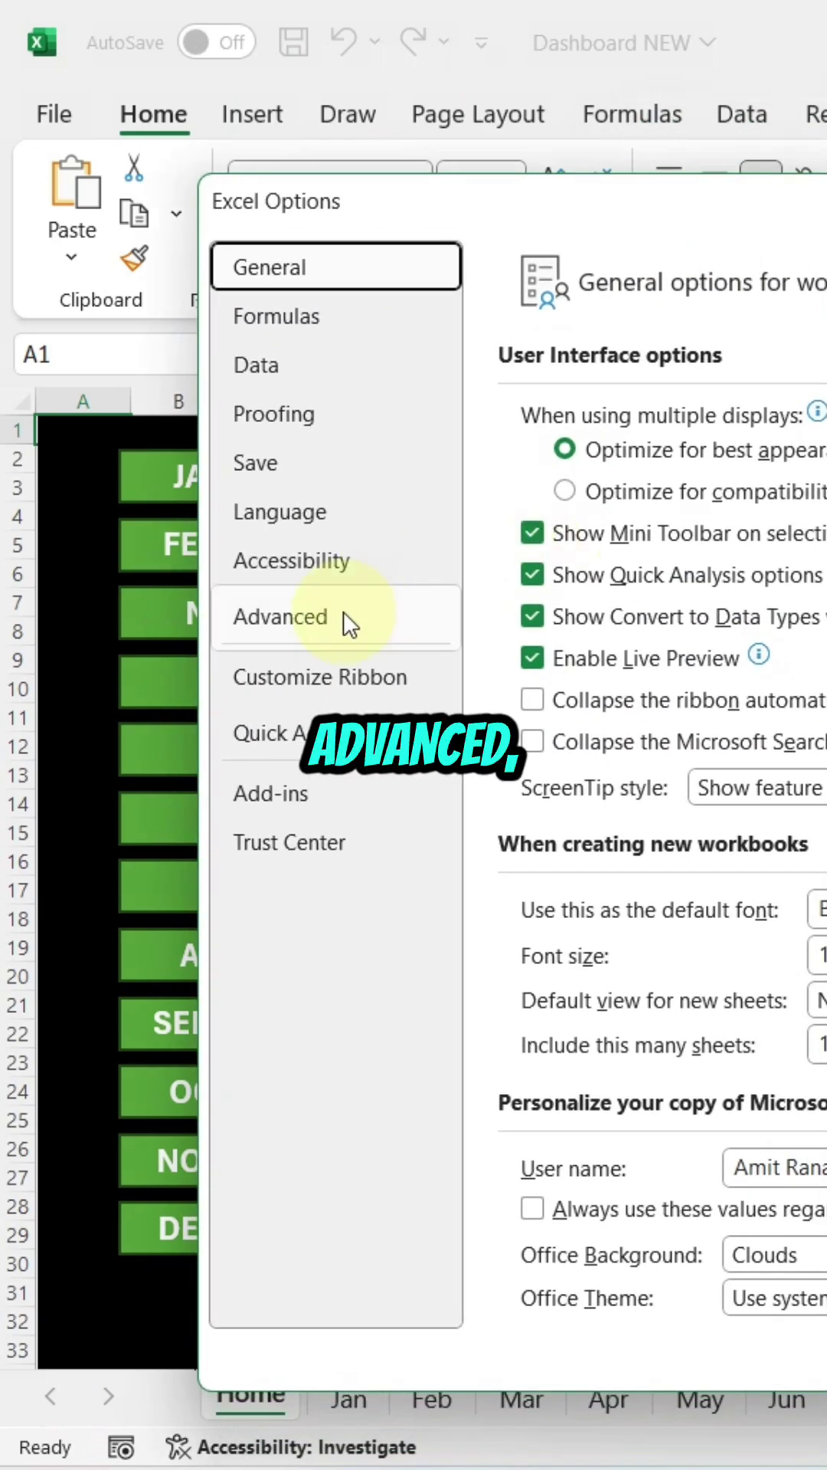
left_click(345, 621)
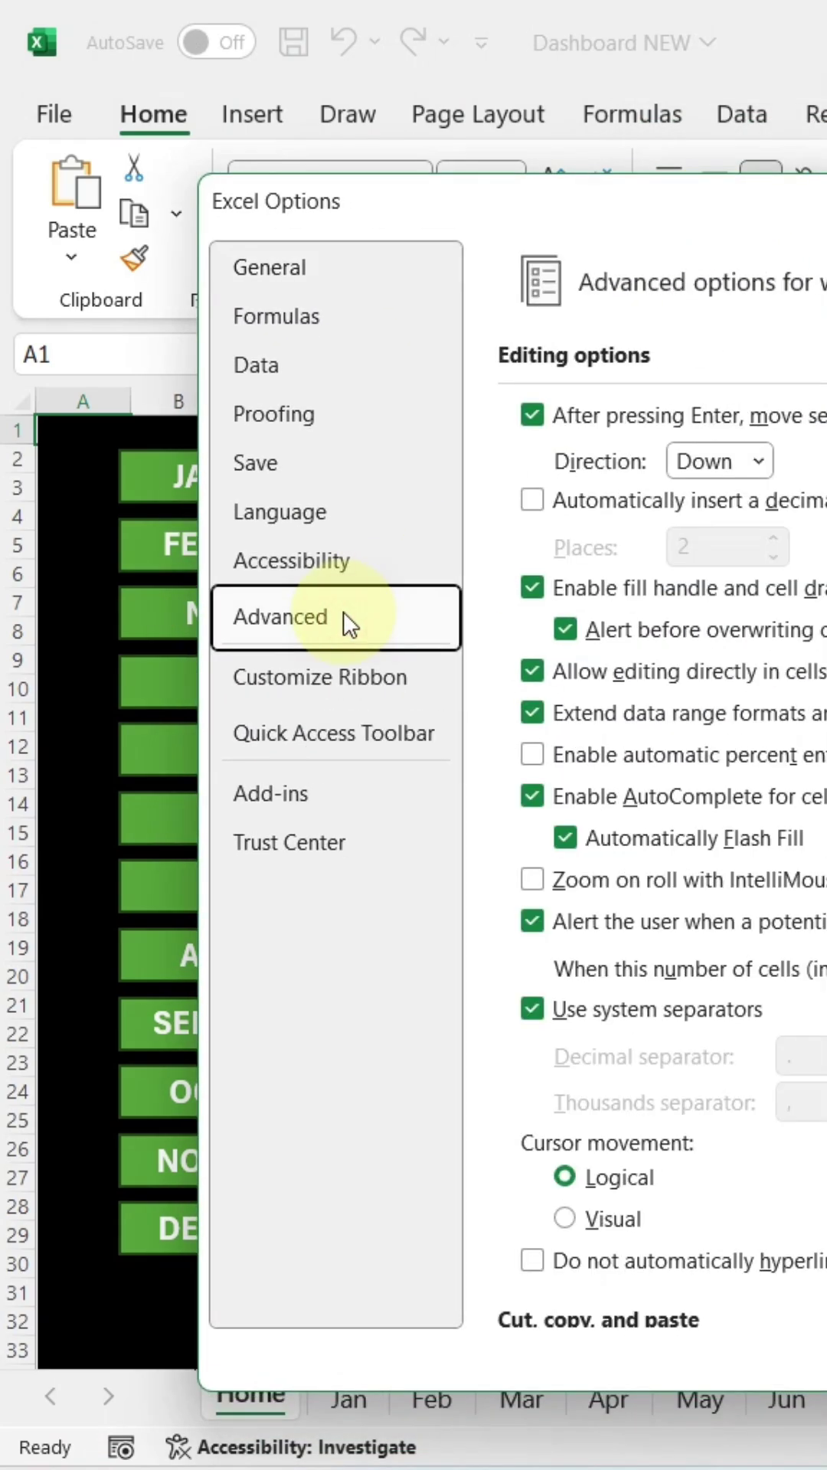
scroll(661, 804, "down", 1)
scroll(660, 803, "down", 5)
scroll(659, 804, "down", 3)
scroll(661, 803, "down", 4)
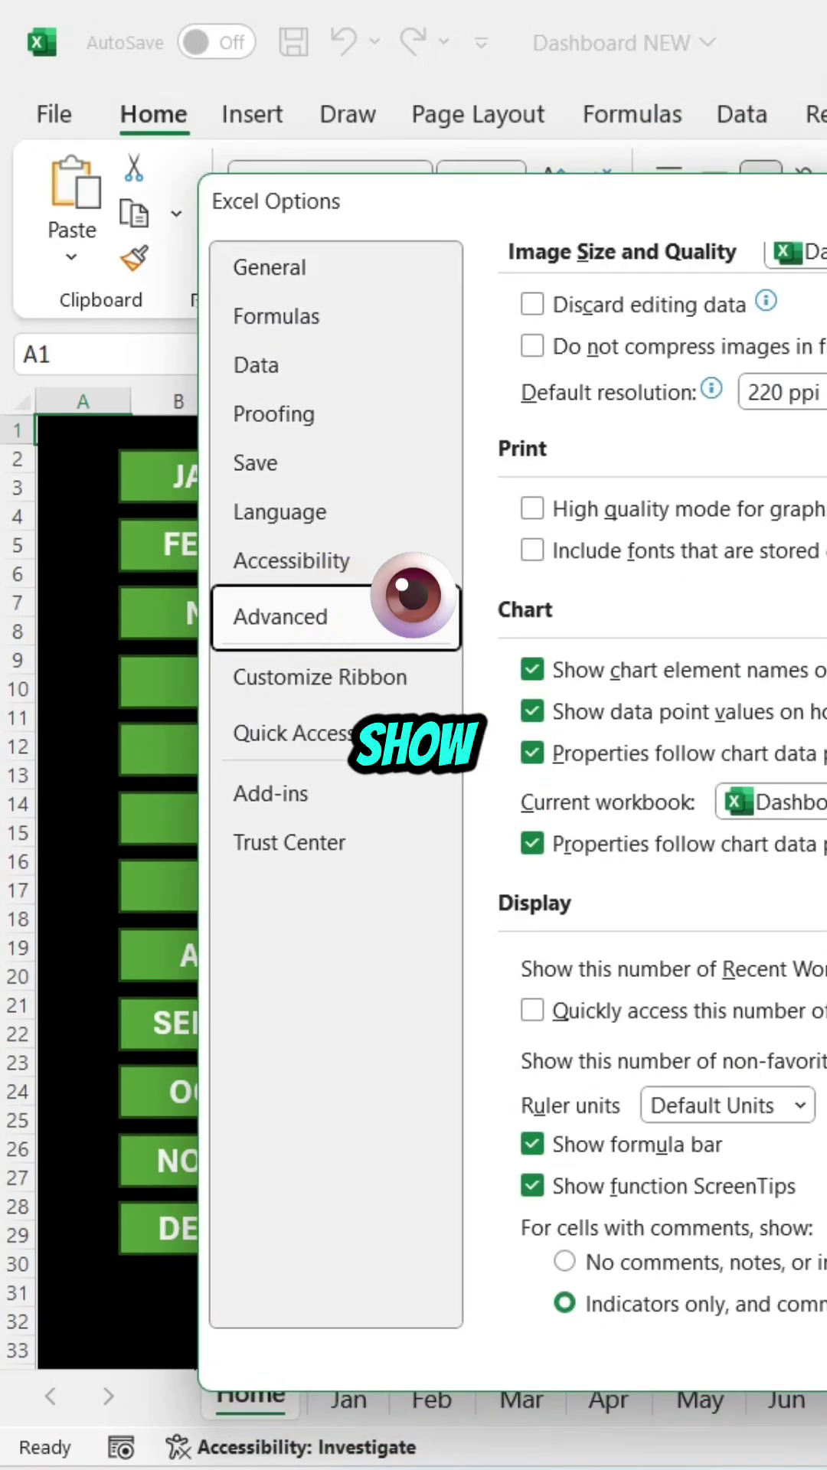
scroll(660, 804, "down", 2)
scroll(660, 804, "down", 3)
scroll(589, 892, "down", 3)
scroll(588, 893, "down", 1)
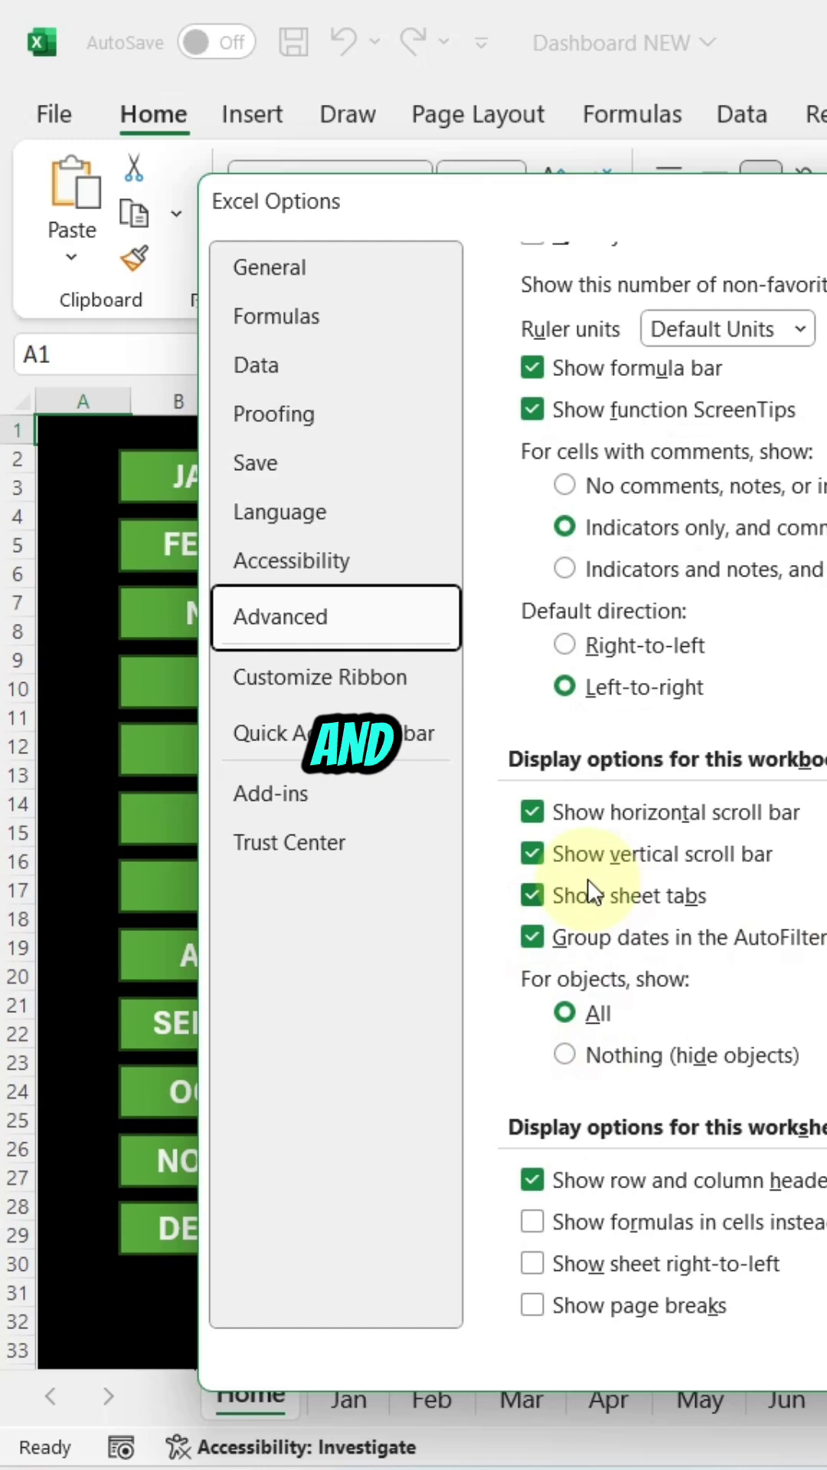
Apply the hidden sheet tabs, then test JANUARY through APRIL buttons, ending on April
key("Return")
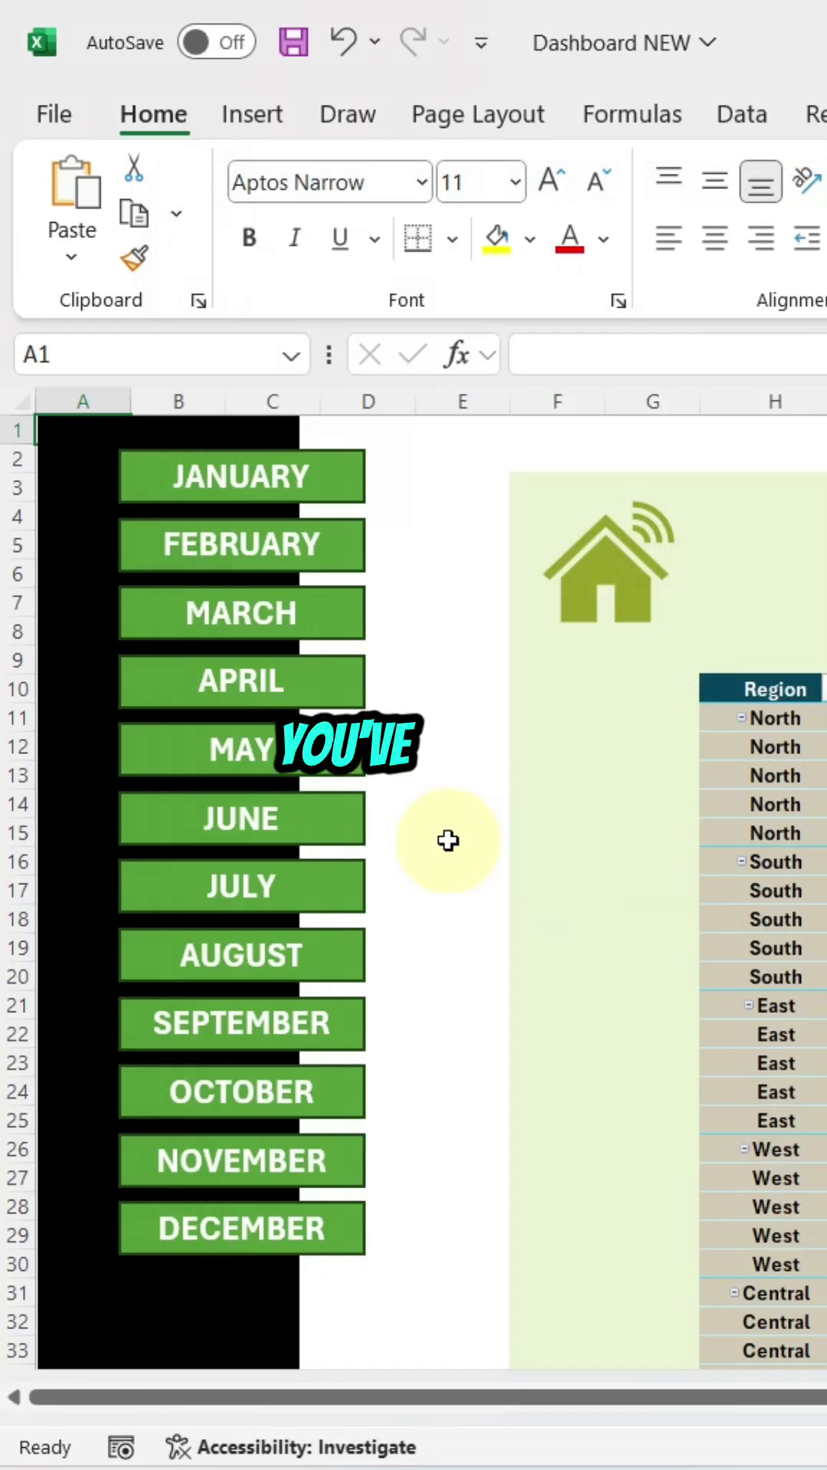
scroll(558, 985, "down", 2)
scroll(559, 984, "up", 1)
scroll(558, 984, "up", 1)
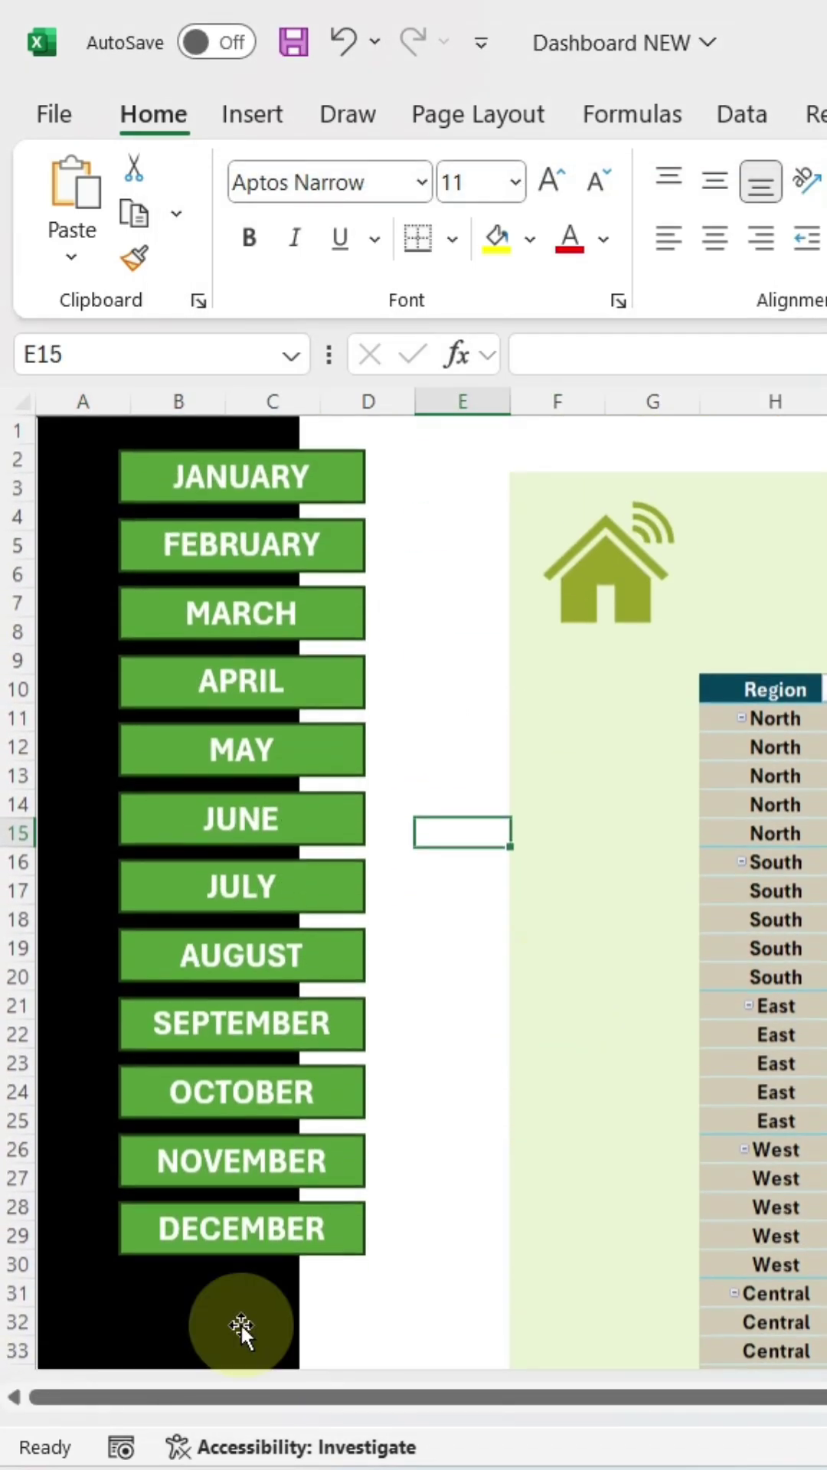
left_click(239, 491)
left_click(232, 543)
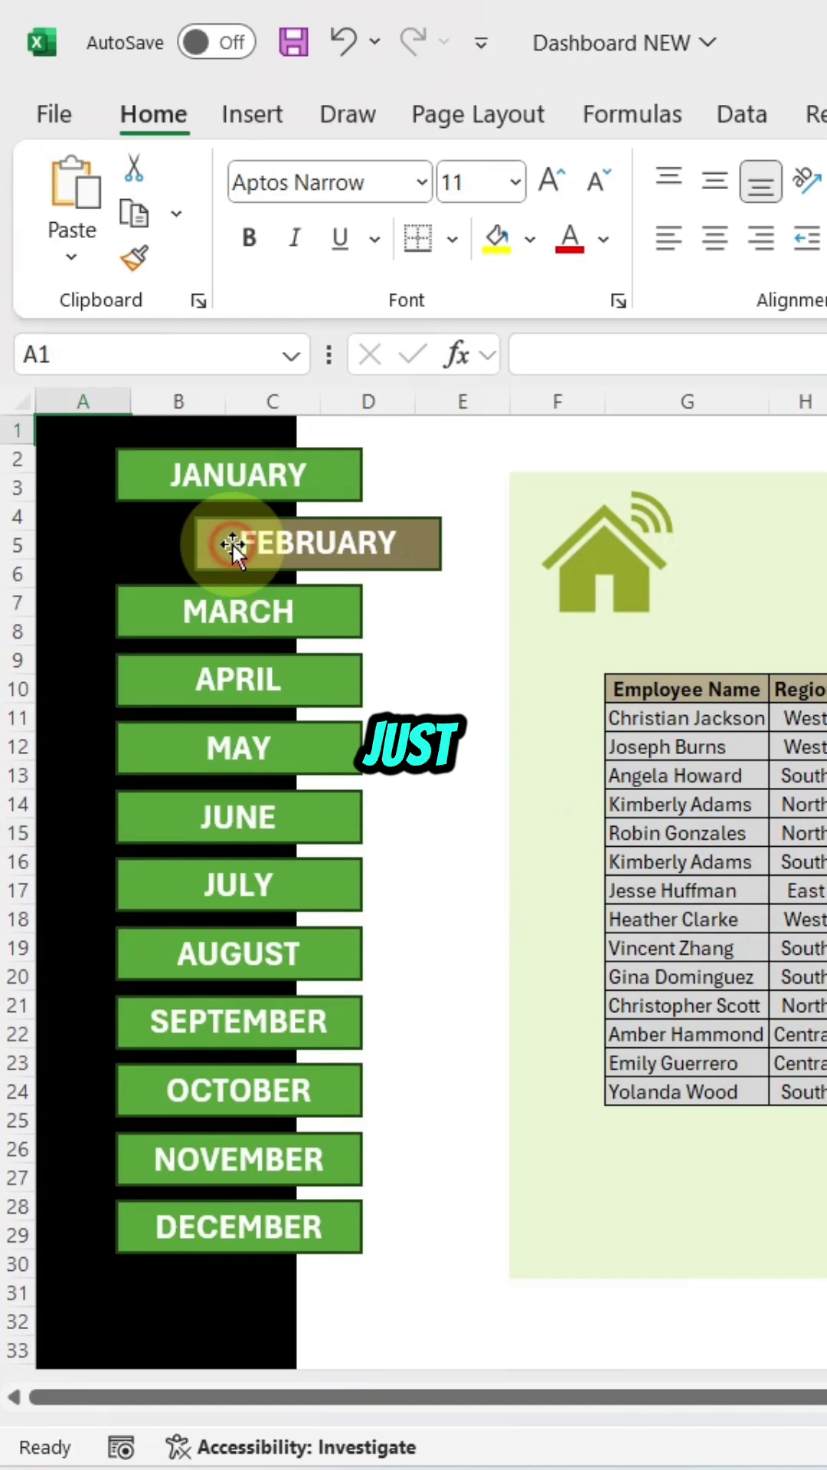
left_click(232, 612)
left_click(227, 682)
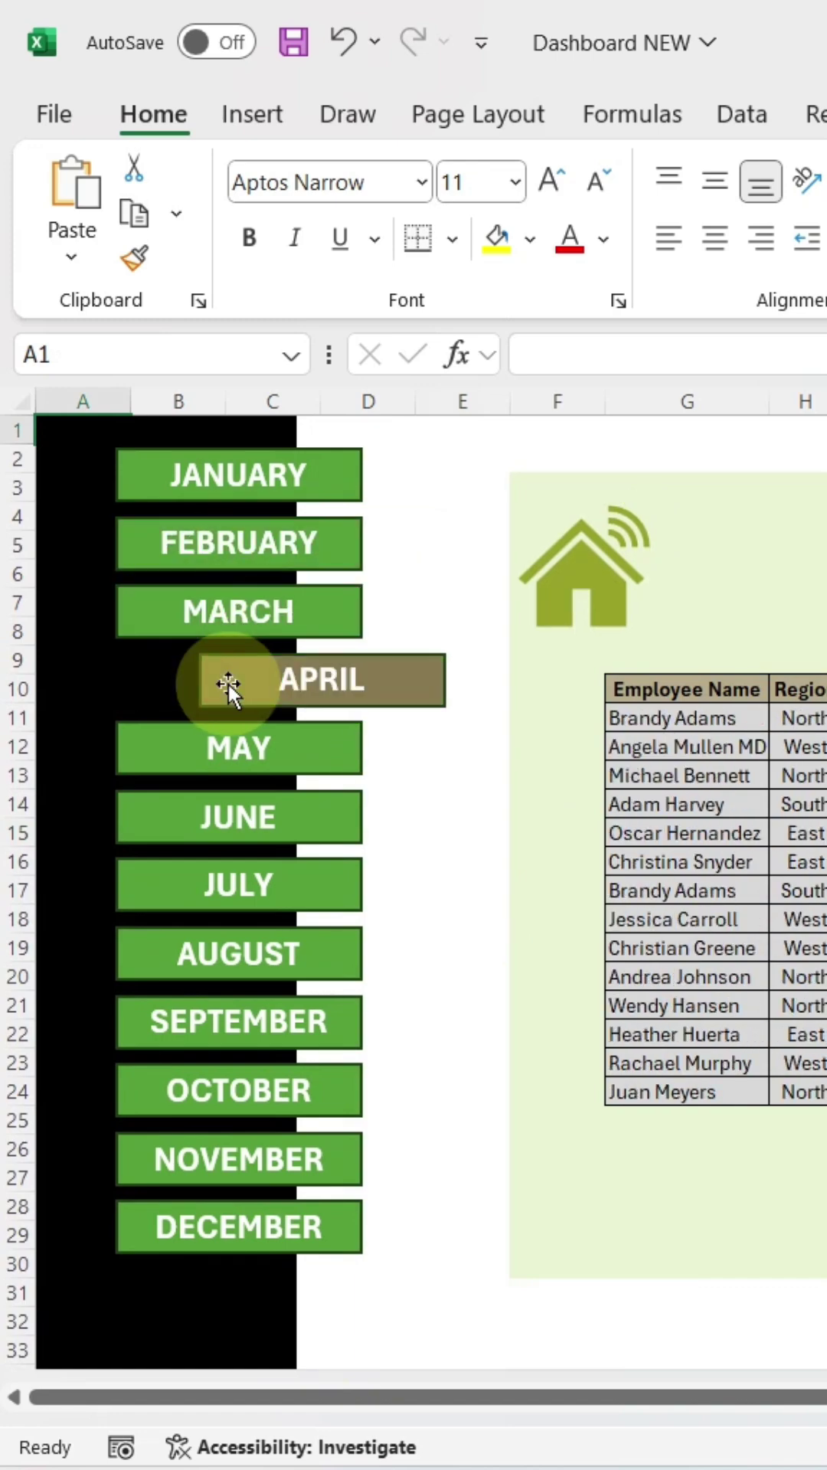